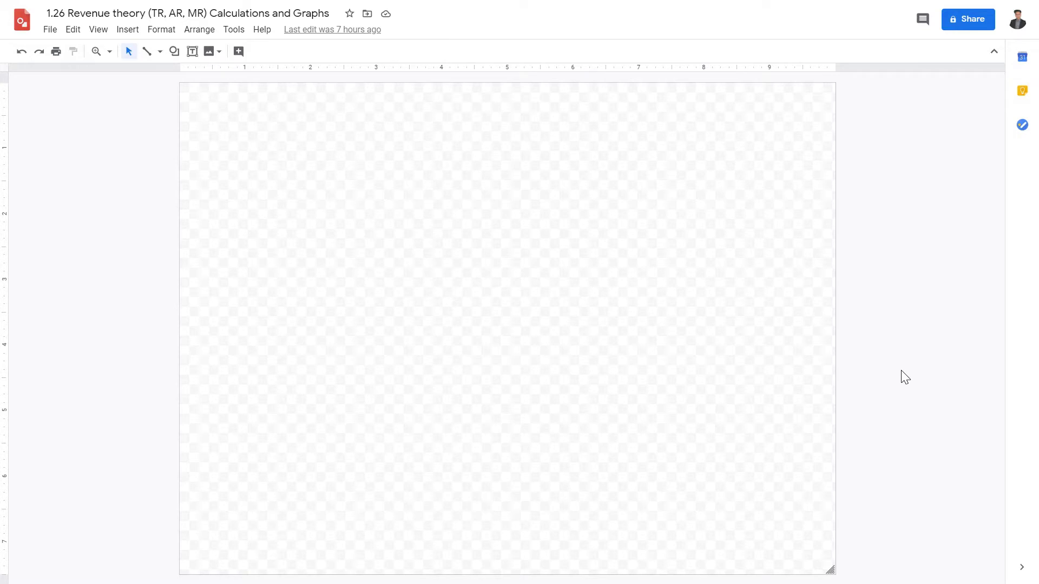
- Add a text box at the upper left of the canvas with the formula "TR = P * Q"
click(193, 54)
drag(211, 105, 530, 226)
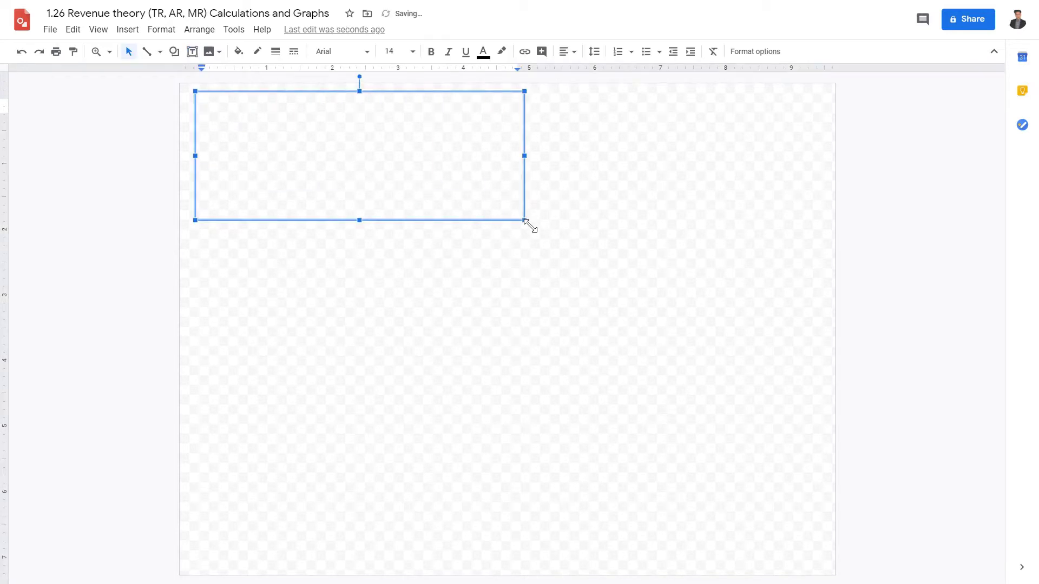
text(TR = P * Q)
key(Return)
- Add a second line reading "AR = (TR)/Q = (P * Q)/Q" to the formula text box
text(AR )
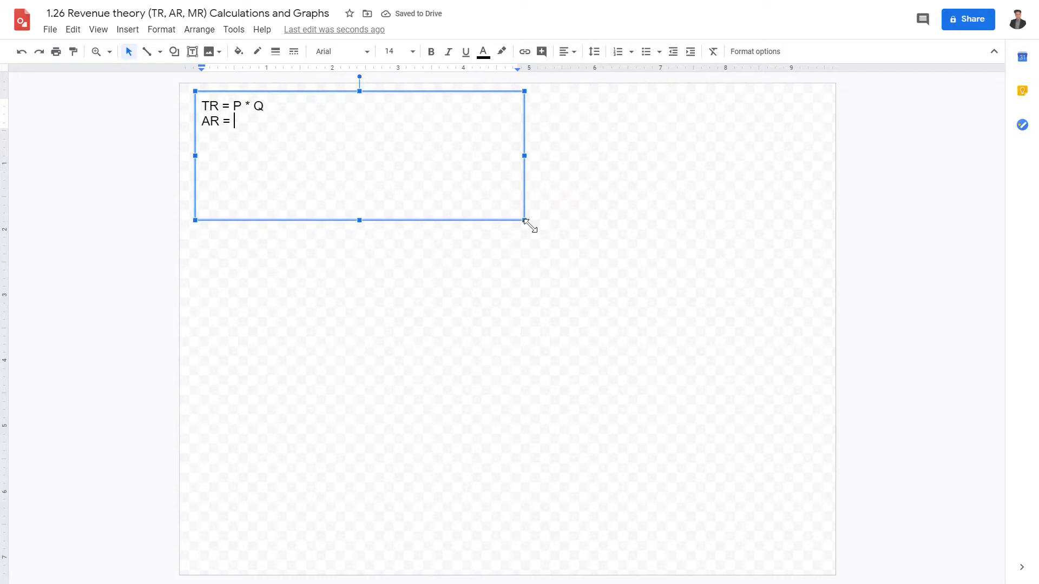
text(= (R)
key(BackSpace)
text(TR)/Q)
text(= ())
key(Left)
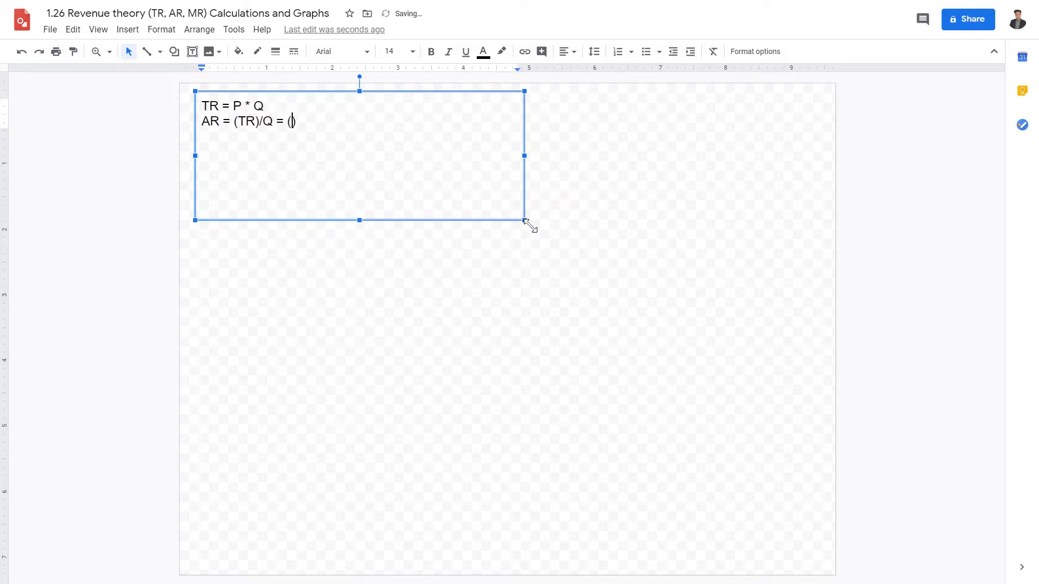
text(P * Q)/Q)
- Highlight the cancelling Q terms in the AR formula and complete the line with "= P"
drag(287, 137, 355, 139)
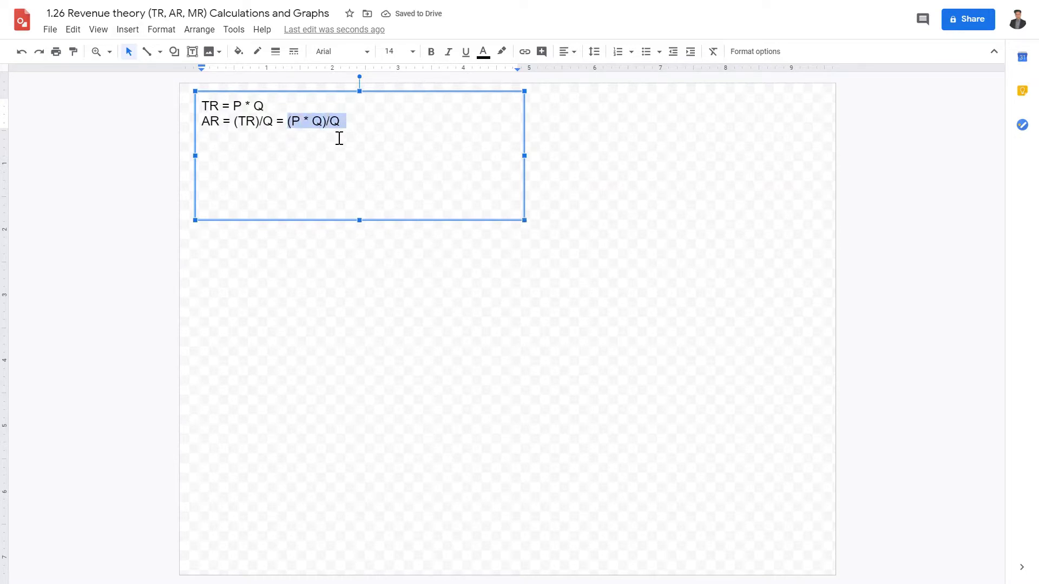
click(322, 128)
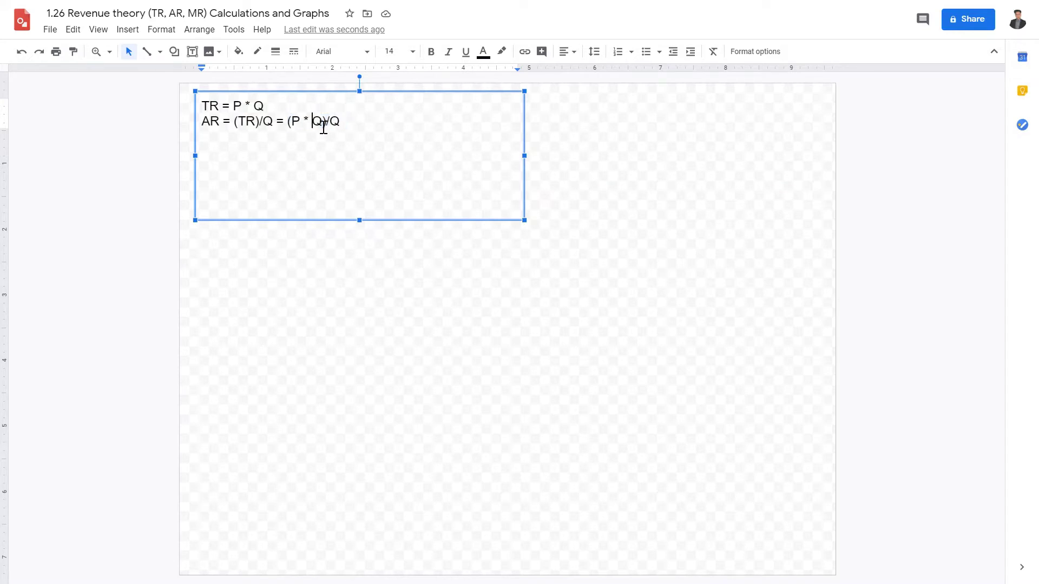
double_click(319, 129)
click(348, 130)
double_click(341, 128)
click(360, 137)
text(=)
text(P)
key(Return)
- Add a third formula line reading "MR = (Change in TR) / (Change in Quantity)"
text(MR )
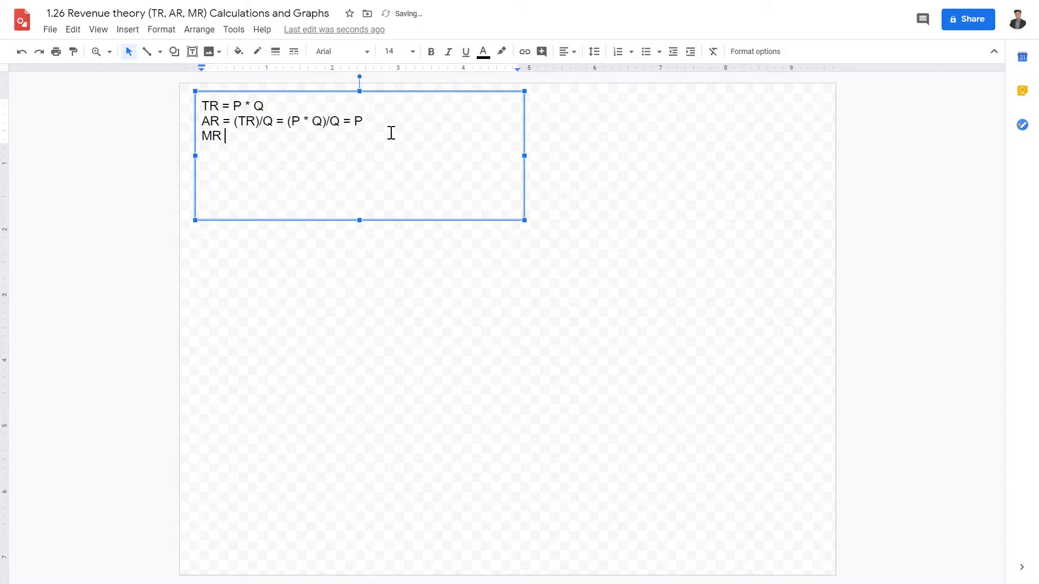
text(= ())
key(Left)
text(Change in TR) / )
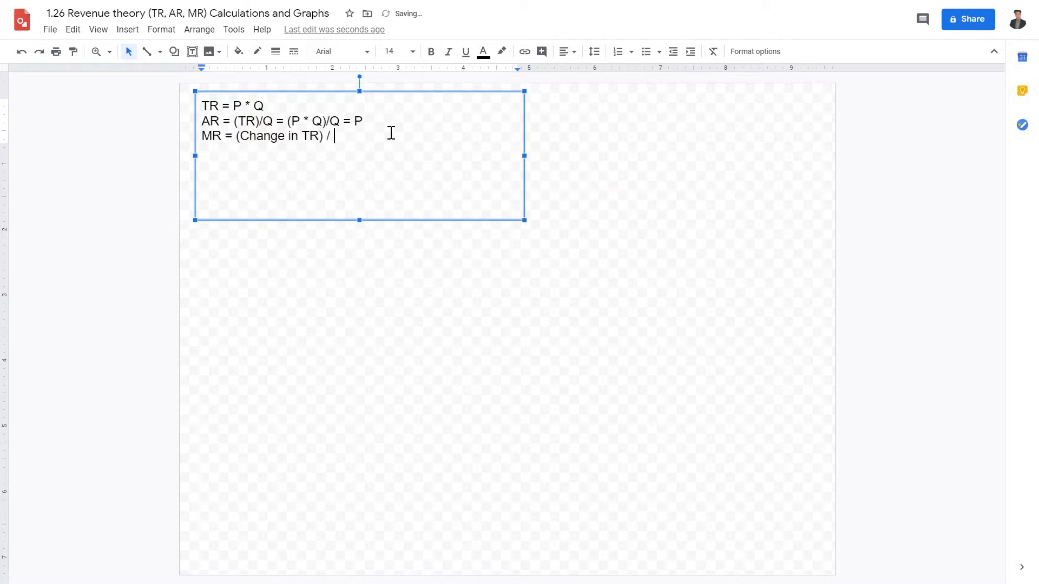
text(Change in Quantity)
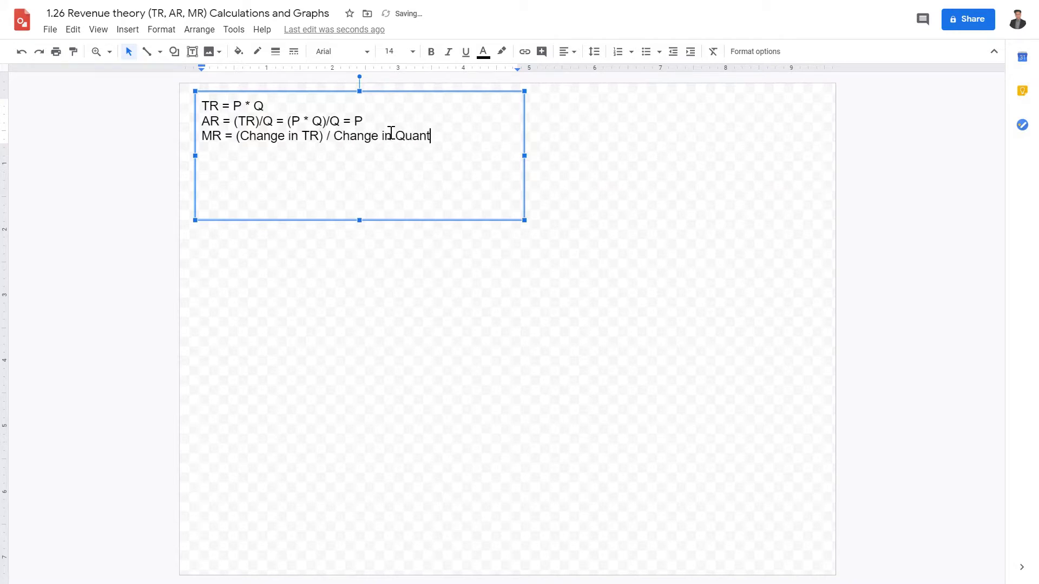
key(BackSpace)
text())
key(Left)
key(Left)
key(Left)
key(Left)
key(Left)
key(Left)
text(()
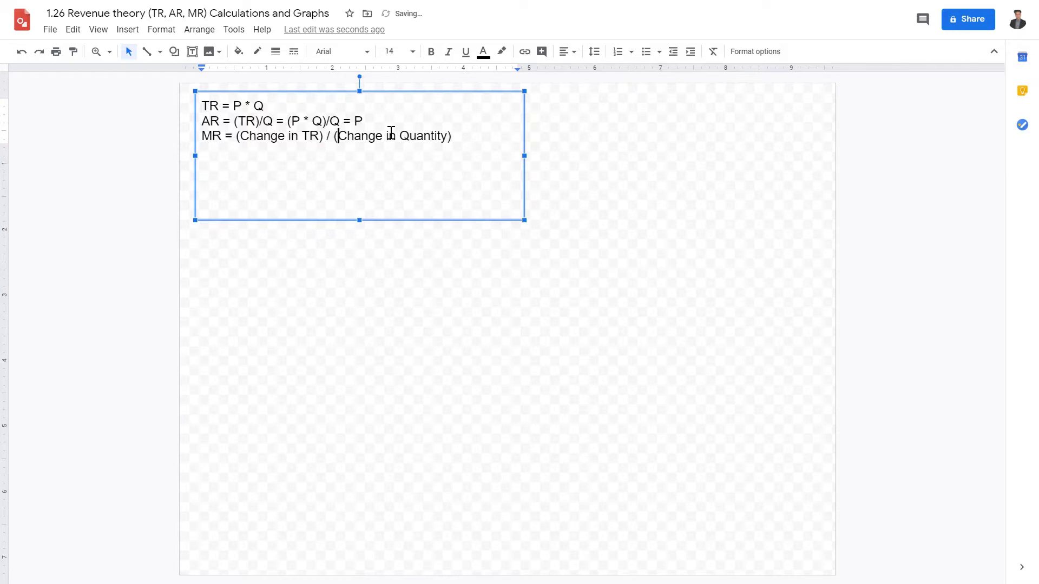
- Shrink the formula text box to fit its three lines and give it a black border
drag(524, 220, 460, 157)
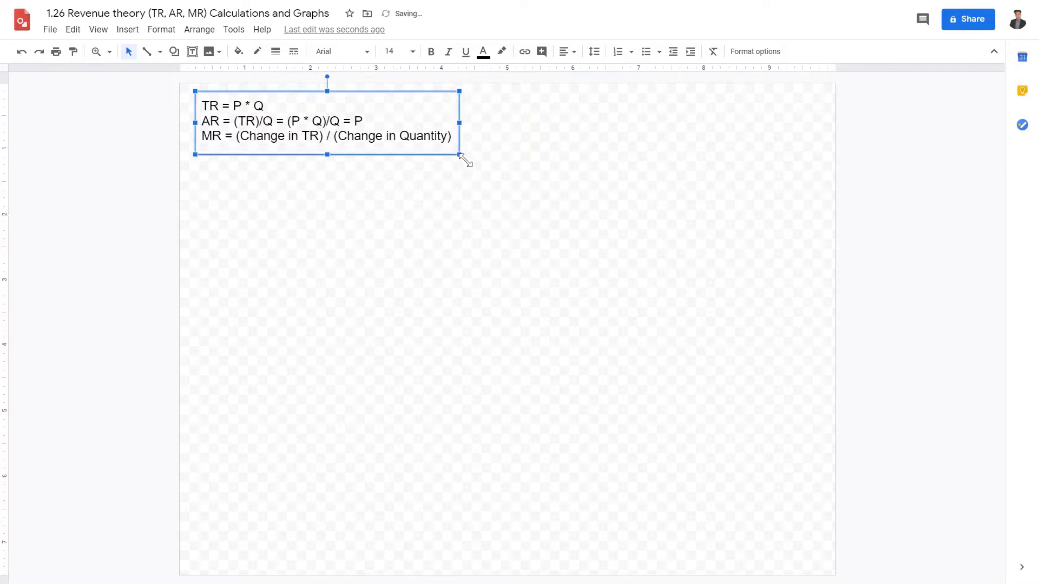
click(282, 53)
click(297, 108)
click(473, 200)
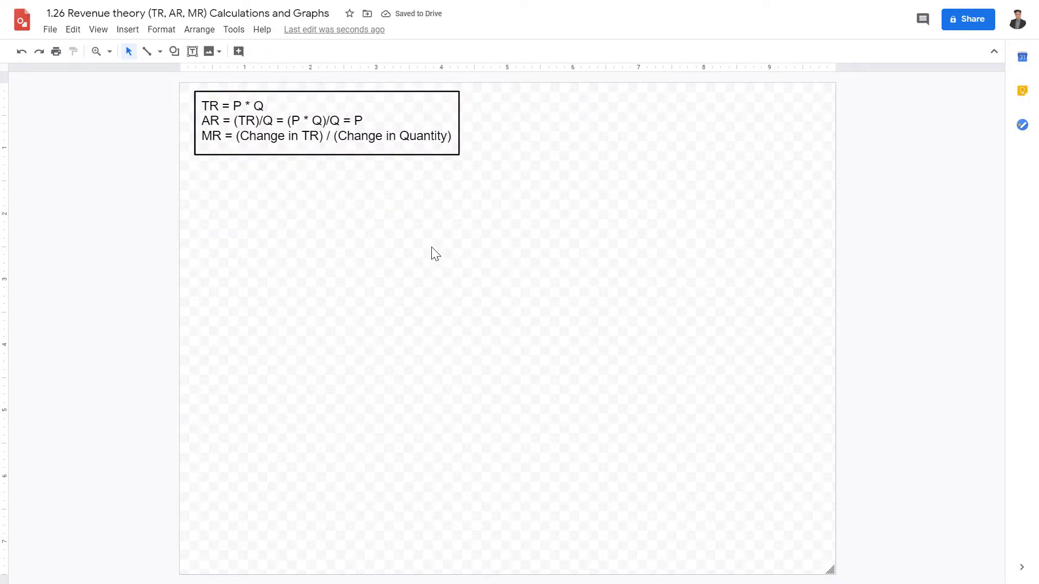
- Add another text box below the formula box for the perfect competition heading
click(198, 54)
drag(190, 164, 469, 448)
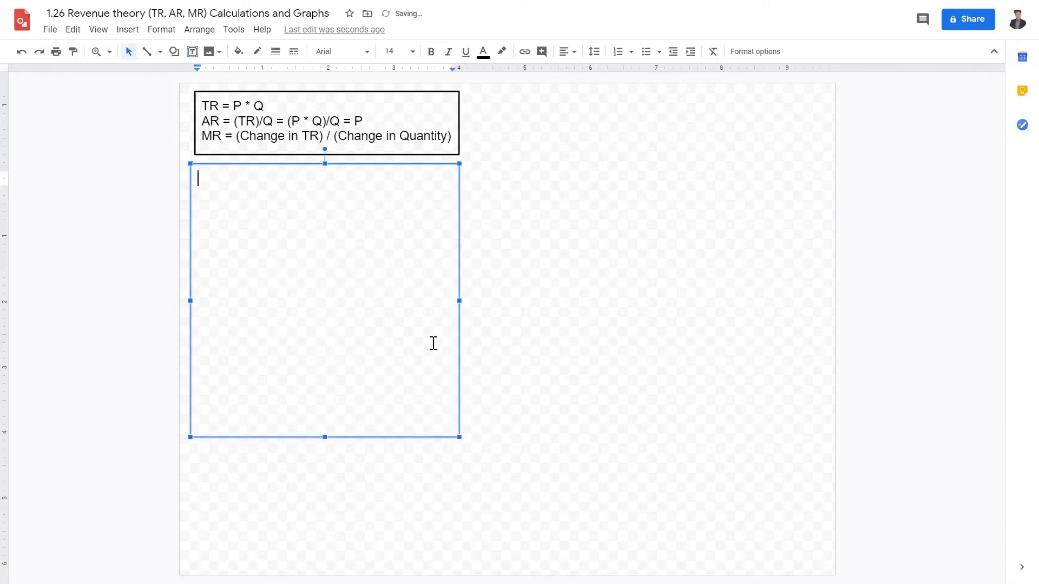
text(Perfect competition)
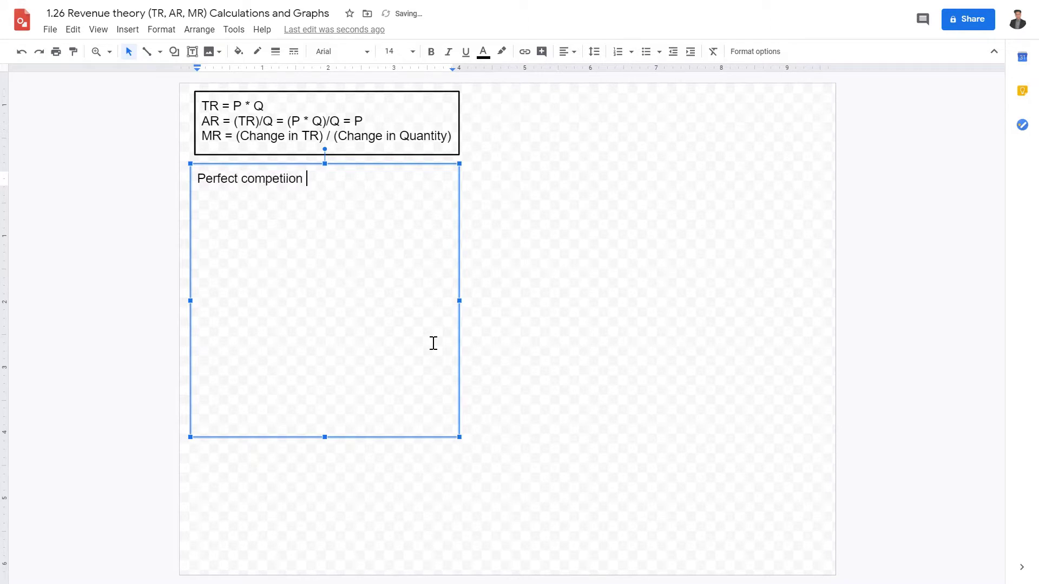
key(BackSpace)
key(BackSpace)
key(BackSpace)
key(BackSpace)
key(BackSpace)
text(on:)
- Correct the heading to read "Perfect Competition:" and shrink its text box to a single line
right_click(270, 183)
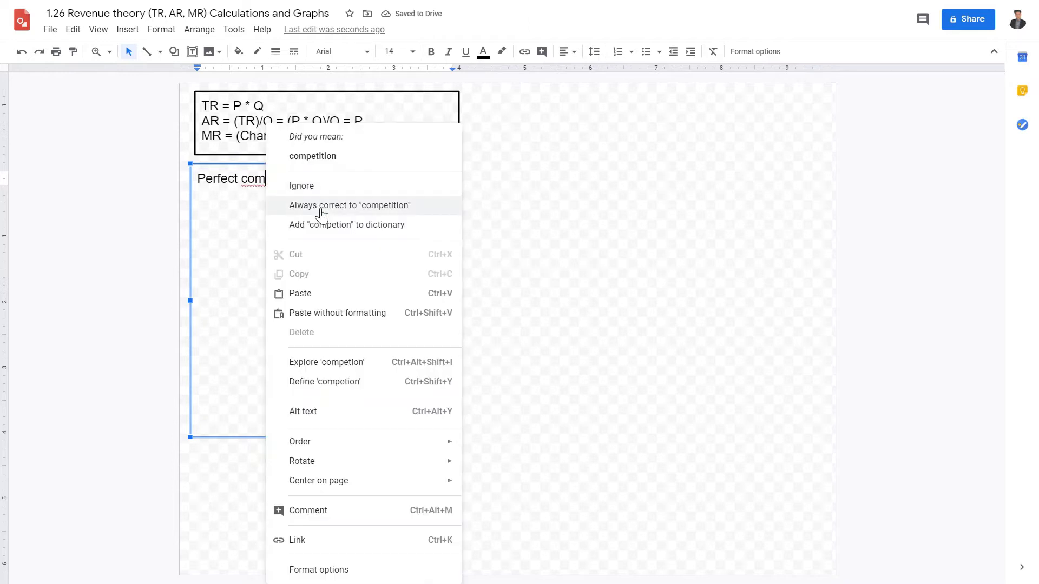
click(328, 158)
click(255, 203)
key(BackSpace)
text(Competition:)
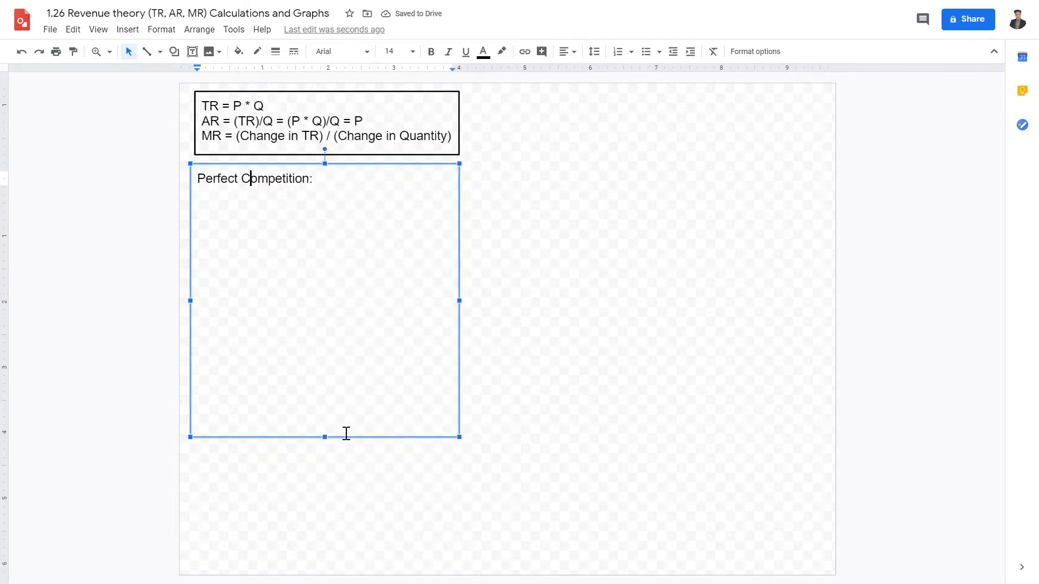
drag(327, 438, 348, 193)
click(508, 267)
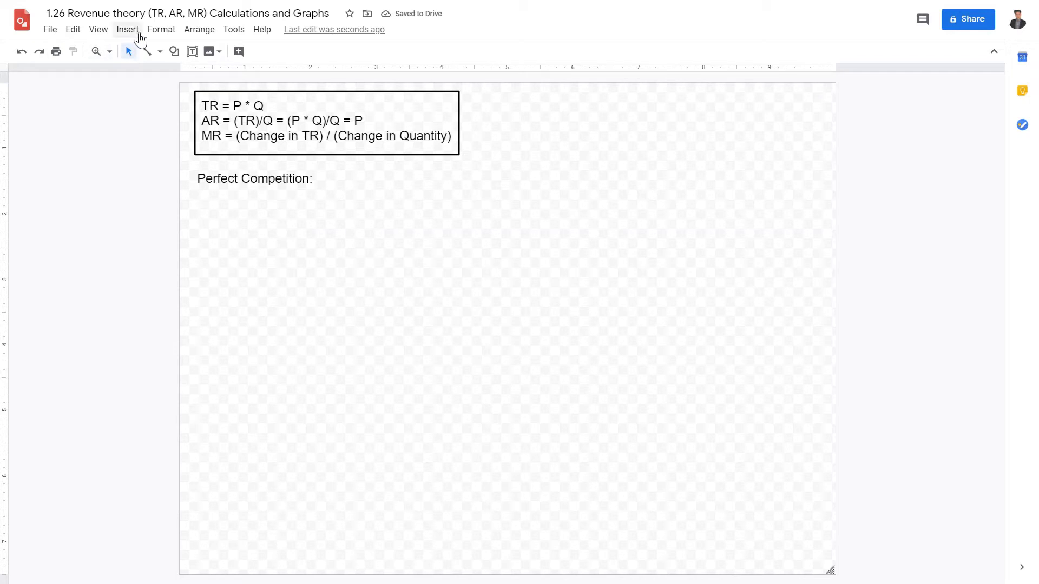
- Insert a table with 5 columns and 6 rows
click(129, 31)
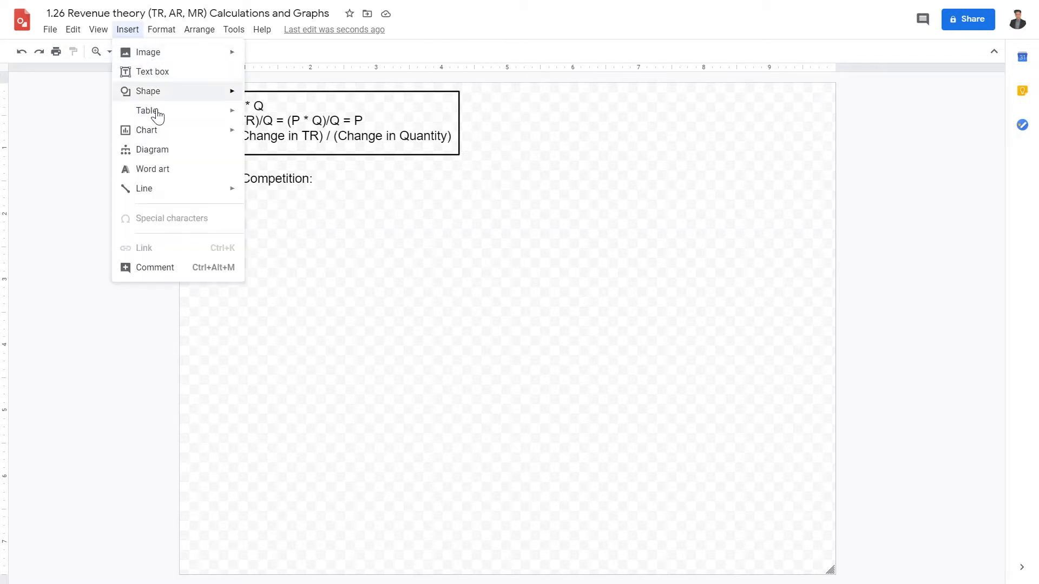
mouse_move(225, 108)
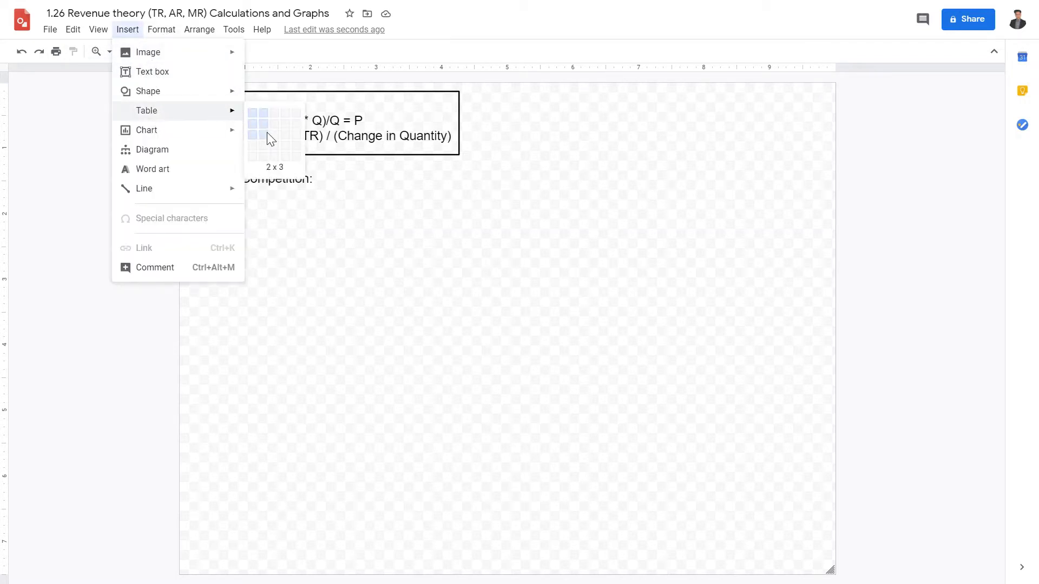
click(296, 170)
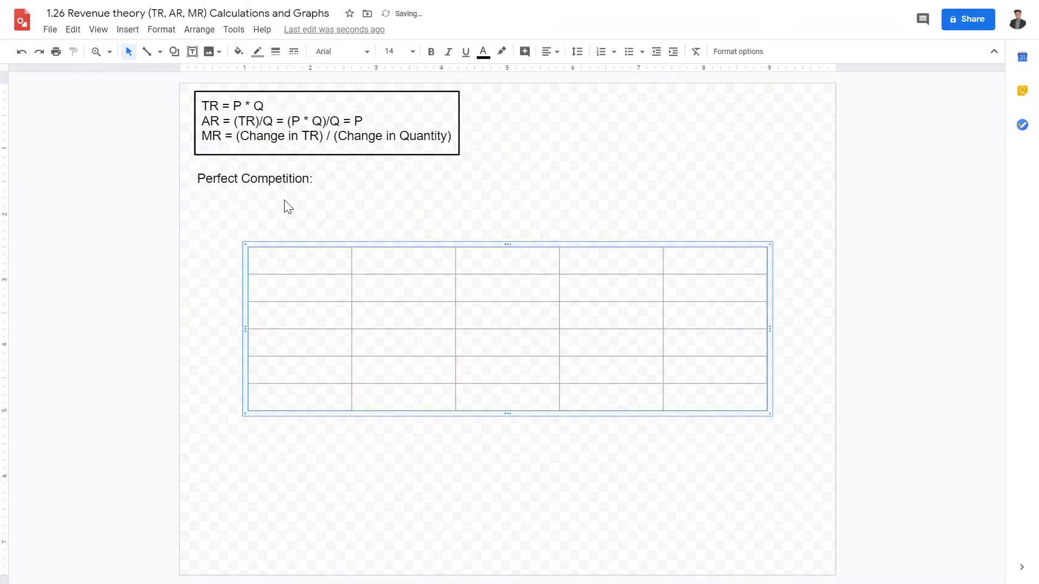
- Fill the table's header row with P, Q, TR, MR and AR
click(288, 268)
text(P)
key(Tab)
text(Q)
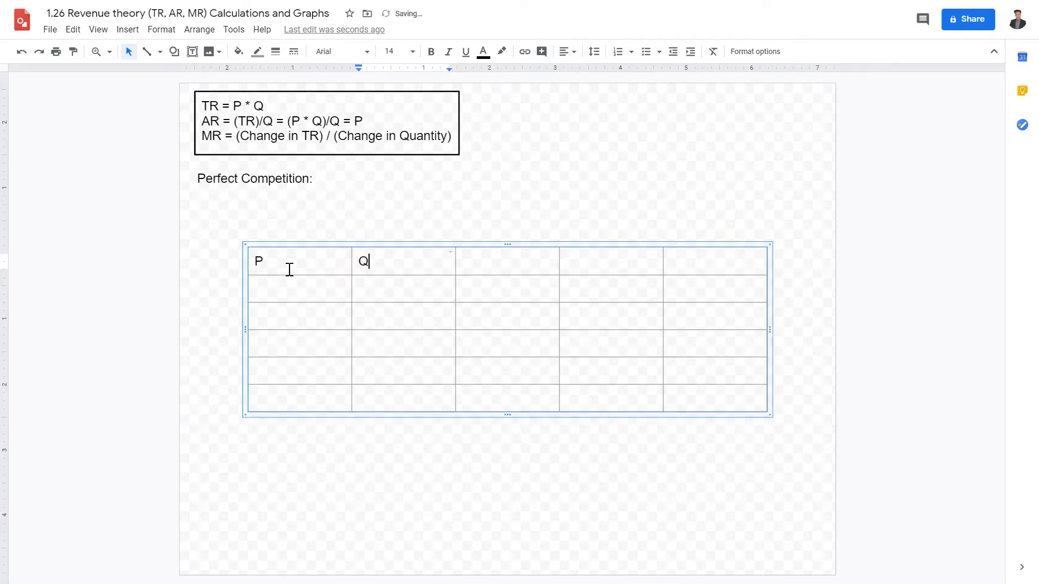
key(Tab)
text(TR)
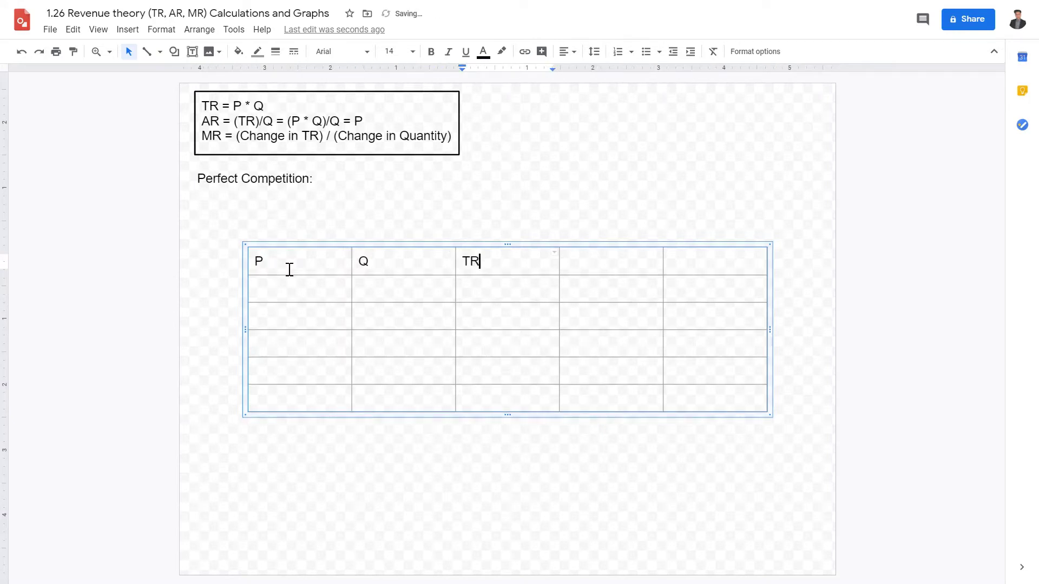
key(Tab)
text(MR)
key(Tab)
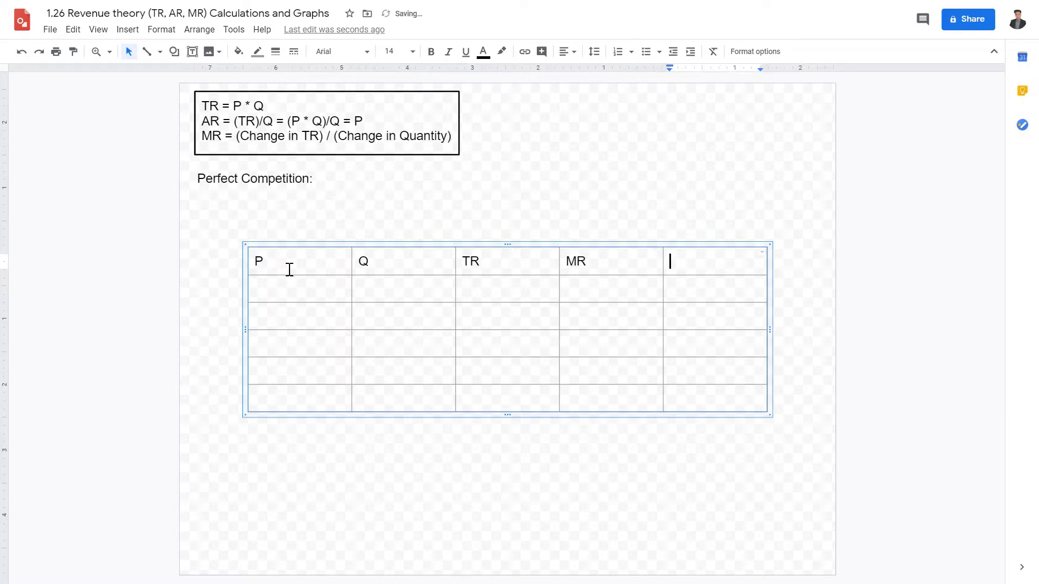
text(AR)
- Enter 1 in all five data rows of the P column
key(Down)
key(Left)
key(Left)
key(Left)
key(Left)
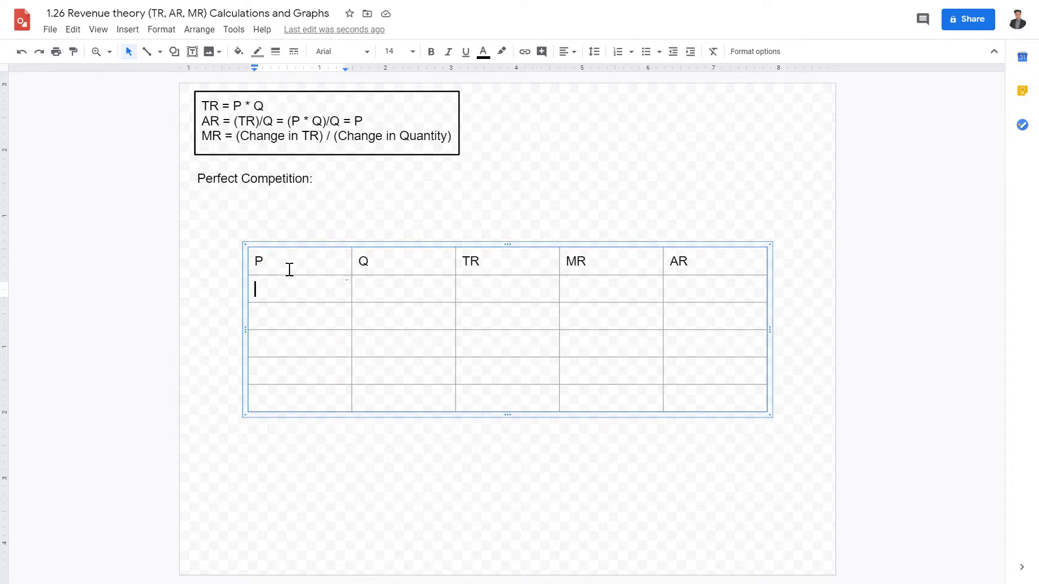
text(1)
key(Down)
text(1)
key(Down)
text(1)
key(Down)
key(1)
key(Down)
text(1)
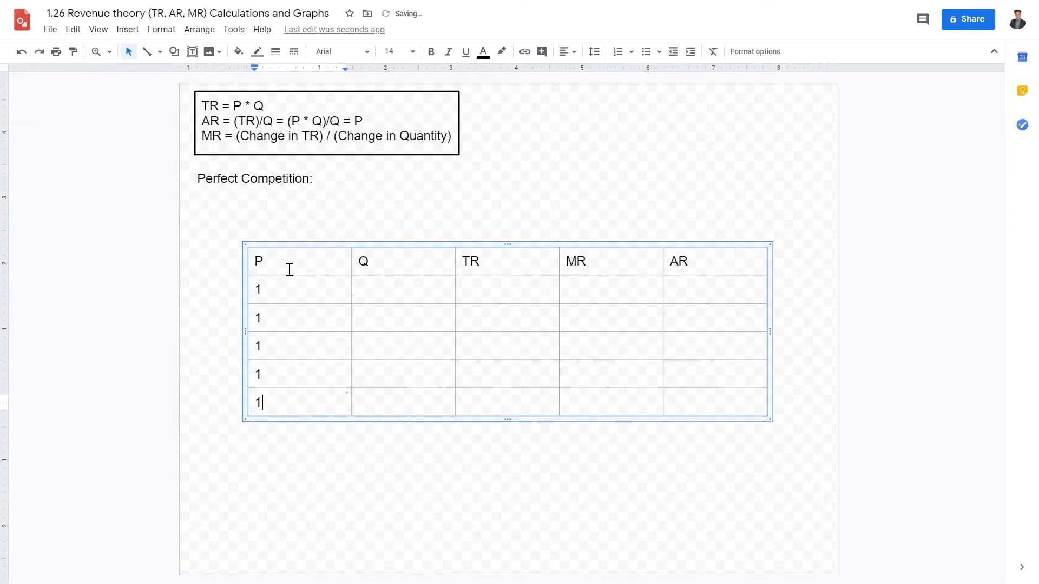
- Fill the Q column's data rows with 1, 2, 3, 4 and 5
key(Tab)
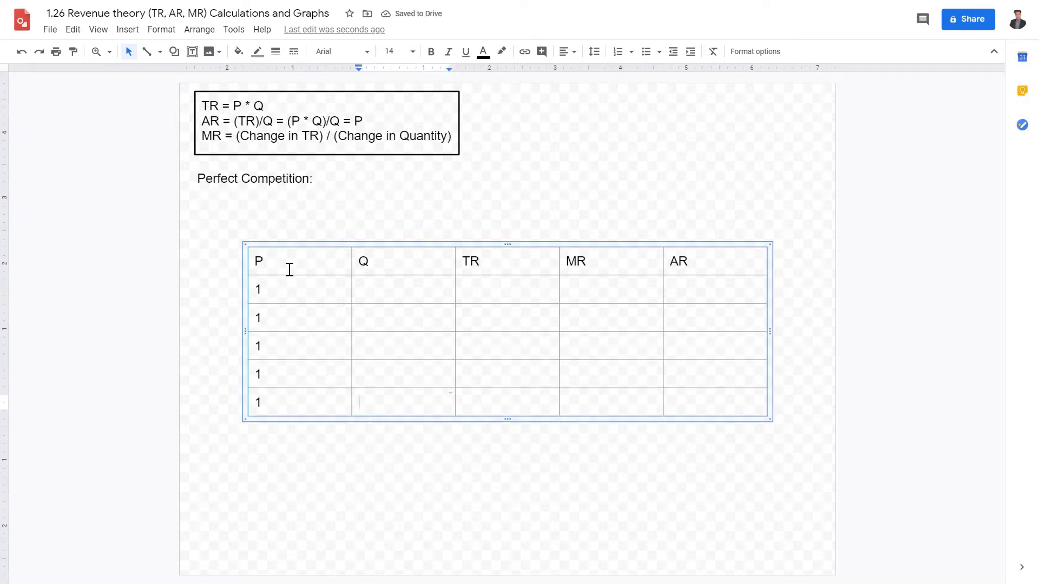
click(376, 292)
text(1)
key(Down)
text(2)
key(Down)
text(3)
key(Down)
text(4)
key(Down)
text(5)
- Fill the TR column with P times Q for each row: 1, 2, 3, 4 and 5
click(511, 291)
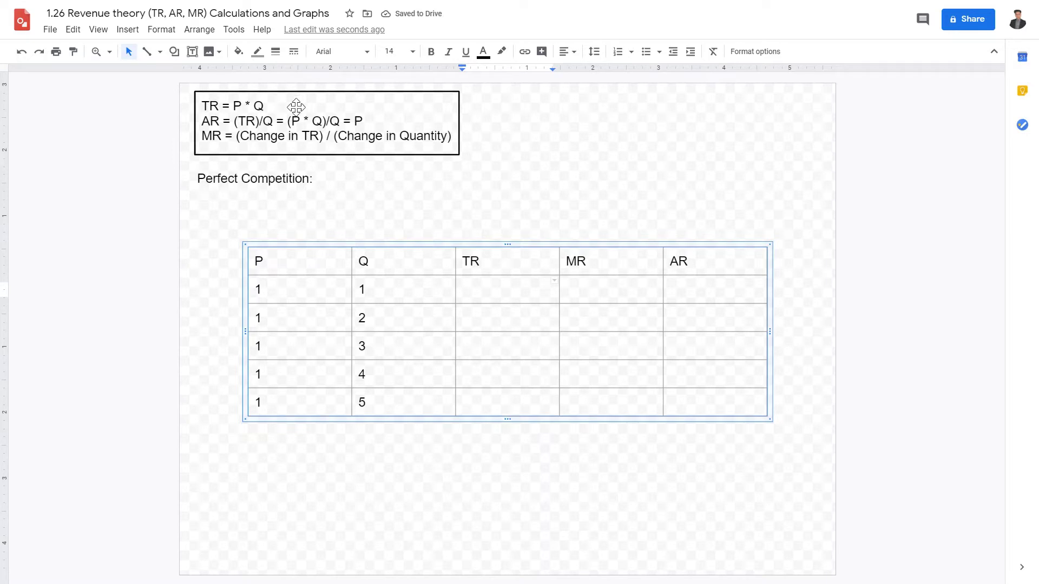
click(275, 106)
click(500, 287)
click(326, 287)
drag(326, 278, 436, 301)
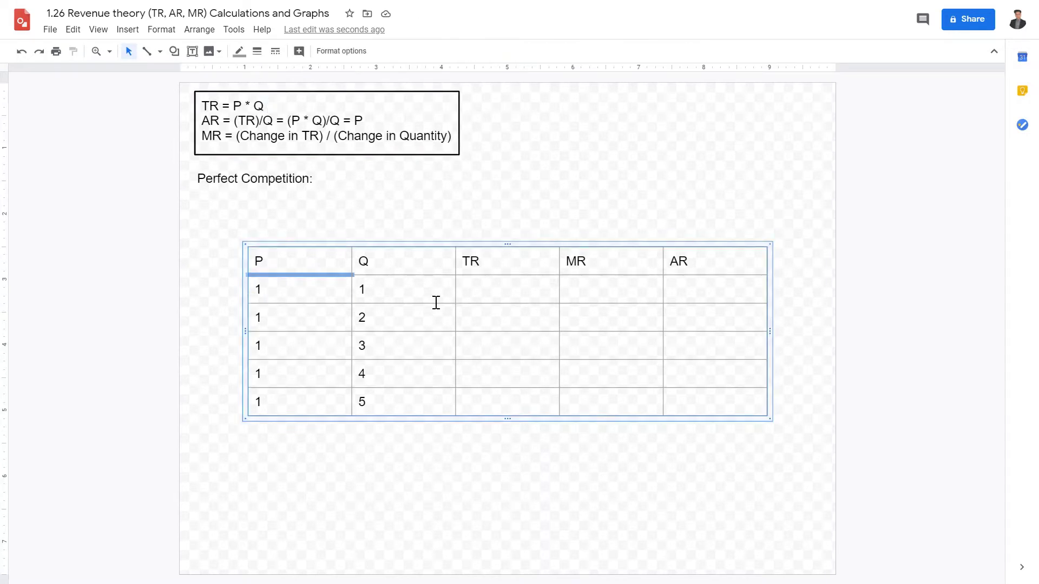
double_click(507, 295)
text(1)
click(498, 329)
text(2)
click(492, 348)
text(3)
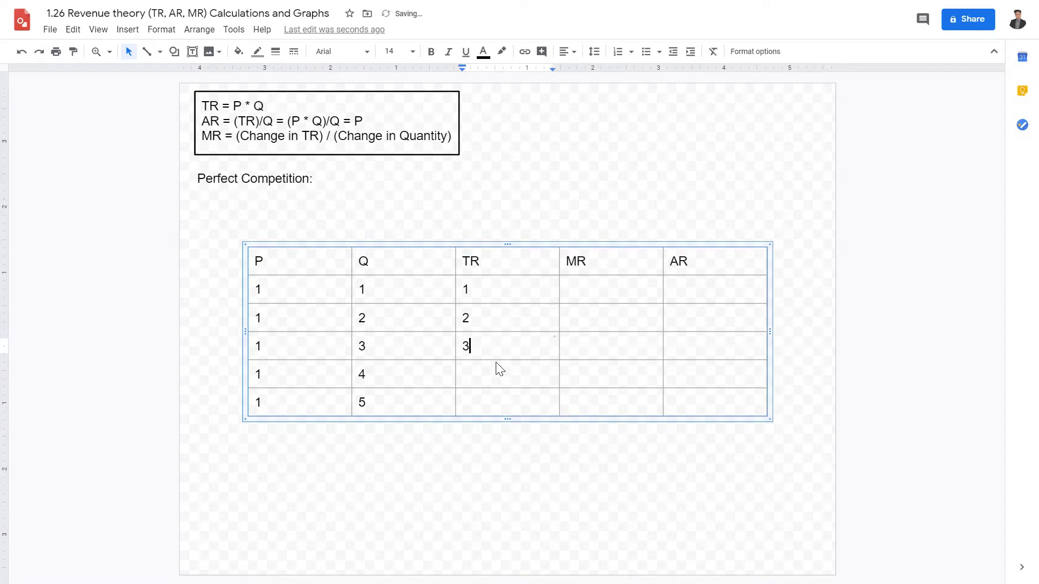
click(494, 366)
text(4)
click(501, 403)
text(5)
- Using the MR formula, enter 1 in all five data rows of the MR column
click(280, 142)
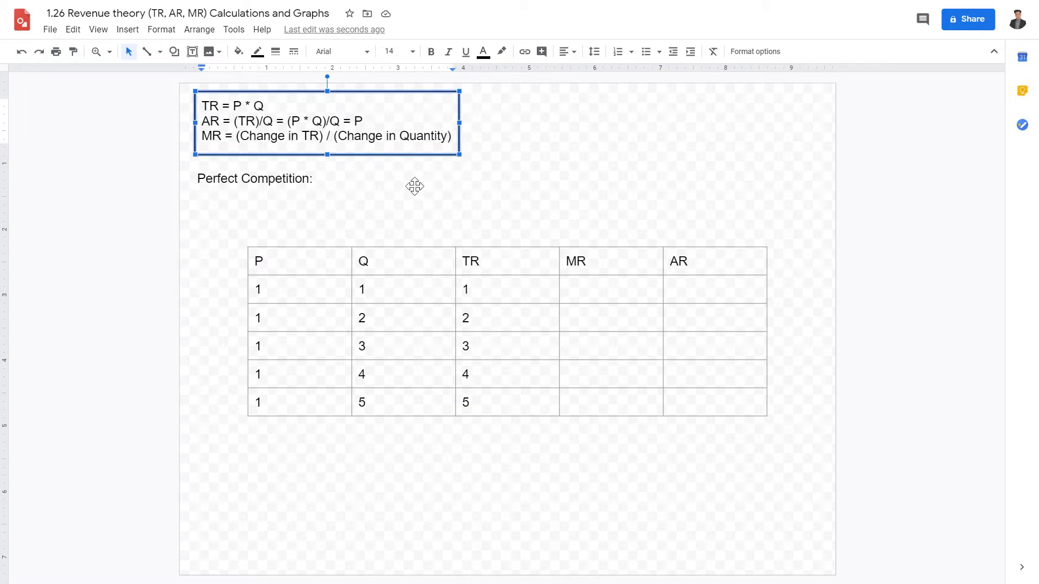
click(615, 301)
text(1)
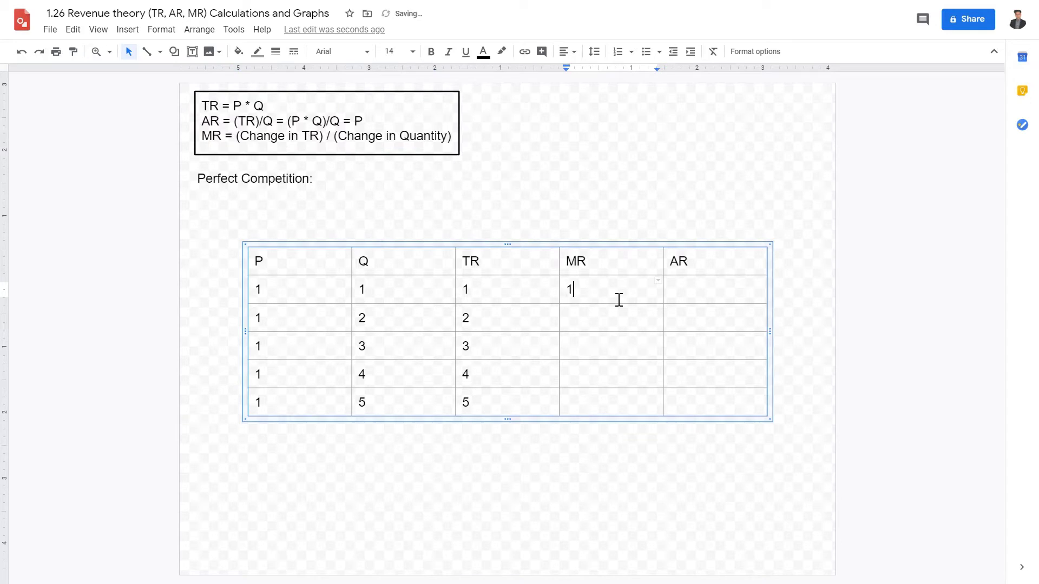
key(Down)
text(1)
key(Down)
text(1)
key(Down)
text(1)
key(Down)
text(1)
- Enter 1 in all five data rows of the AR column
click(723, 298)
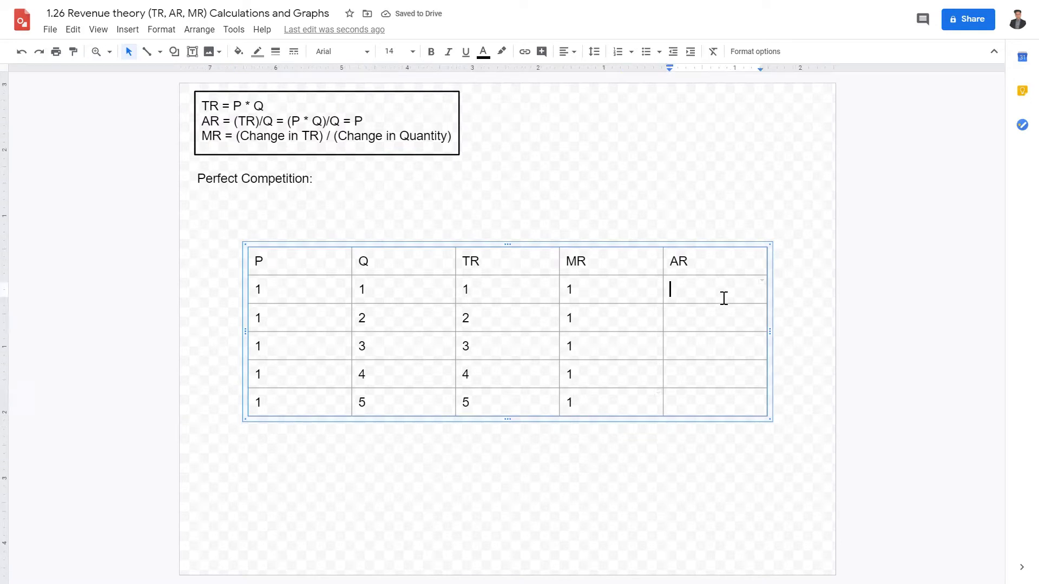
text(1)
key(Down)
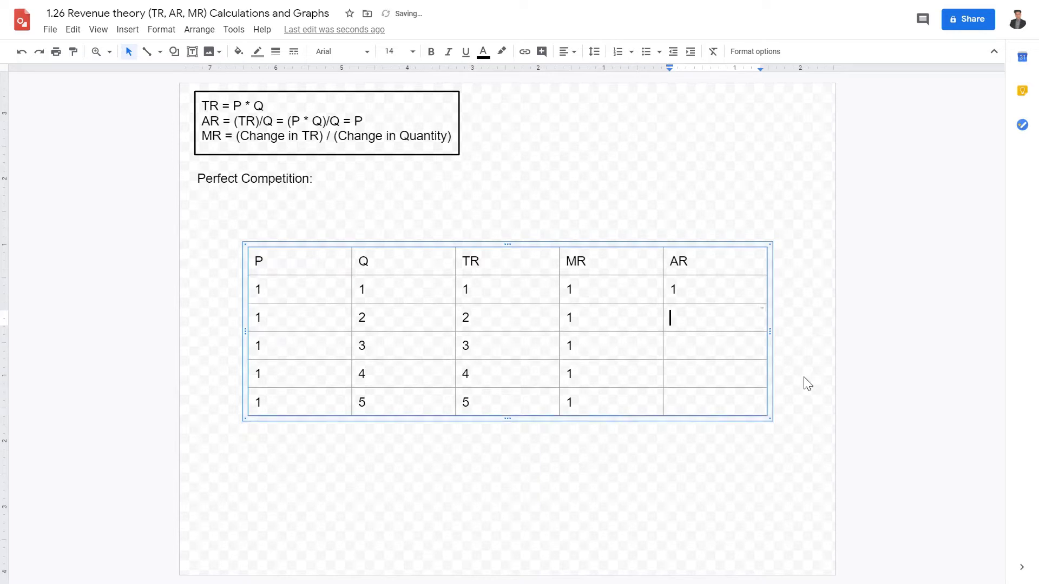
text(1)
key(Down)
text(1)
key(Down)
text(1)
key(Down)
text(1)
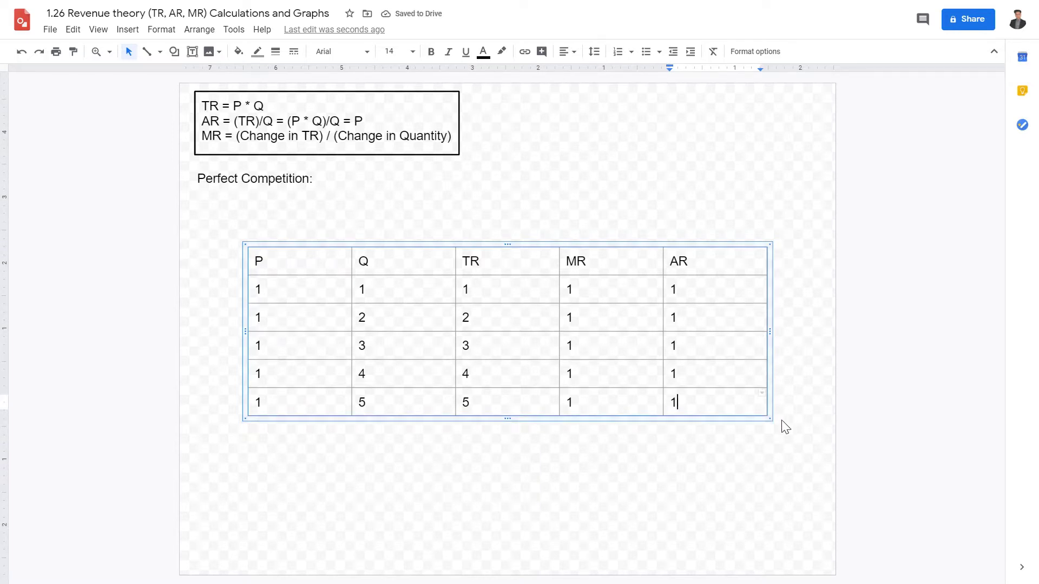
- Shrink the table to about 2.6 inches wide and place it directly beneath the "Perfect Competition:" heading
key(Escape)
mouse_move(456, 414)
mouse_down()
mouse_move(386, 419)
mouse_move(402, 445)
mouse_move(438, 419)
mouse_up()
drag(444, 344, 379, 272)
click(449, 313)
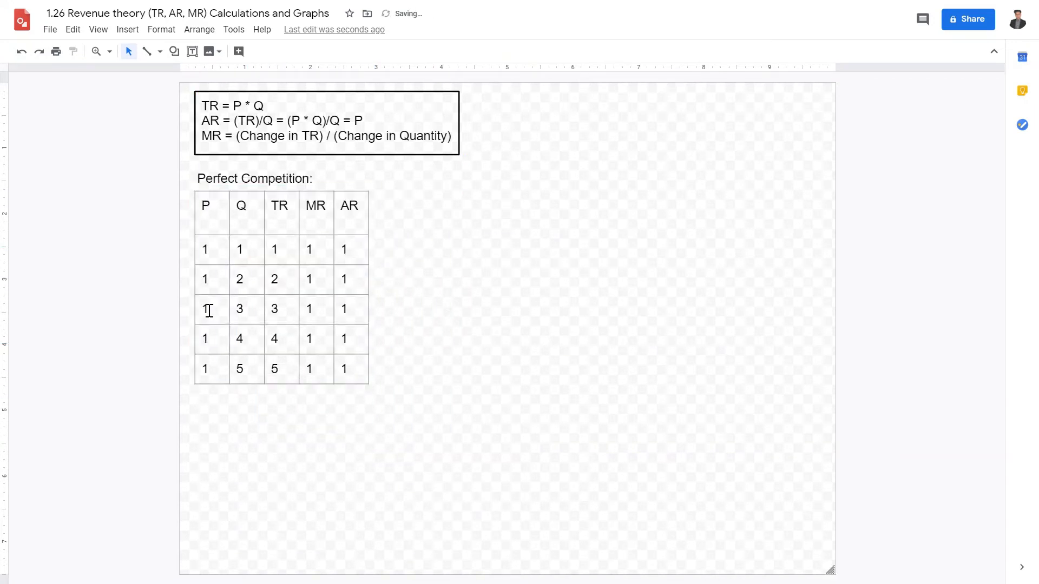
click(217, 263)
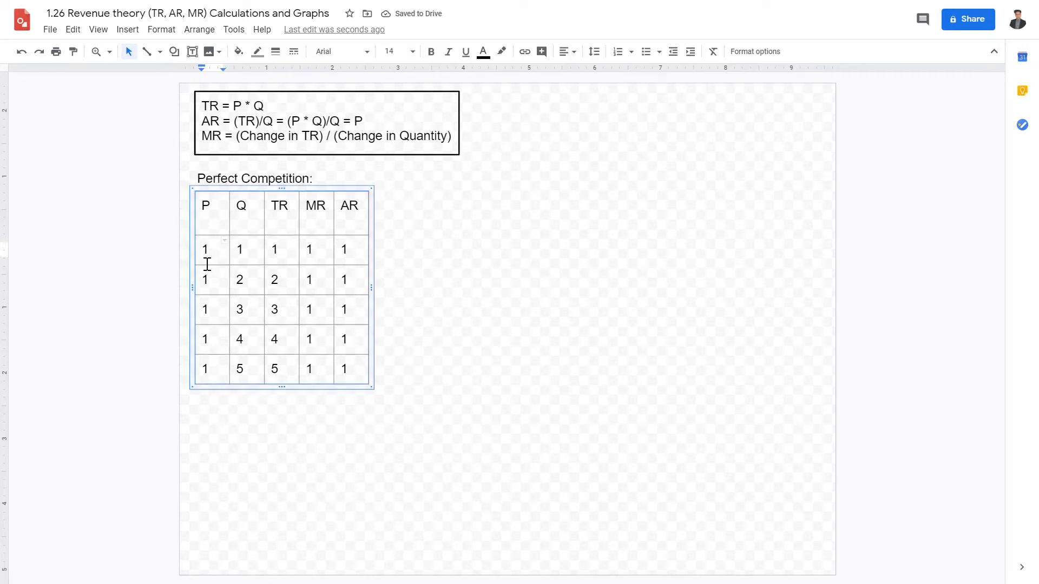
- Draw a vertical line about 2.9 inches tall and a horizontal line about 4.5 inches wide beside the table as graph axes
drag(217, 265, 216, 374)
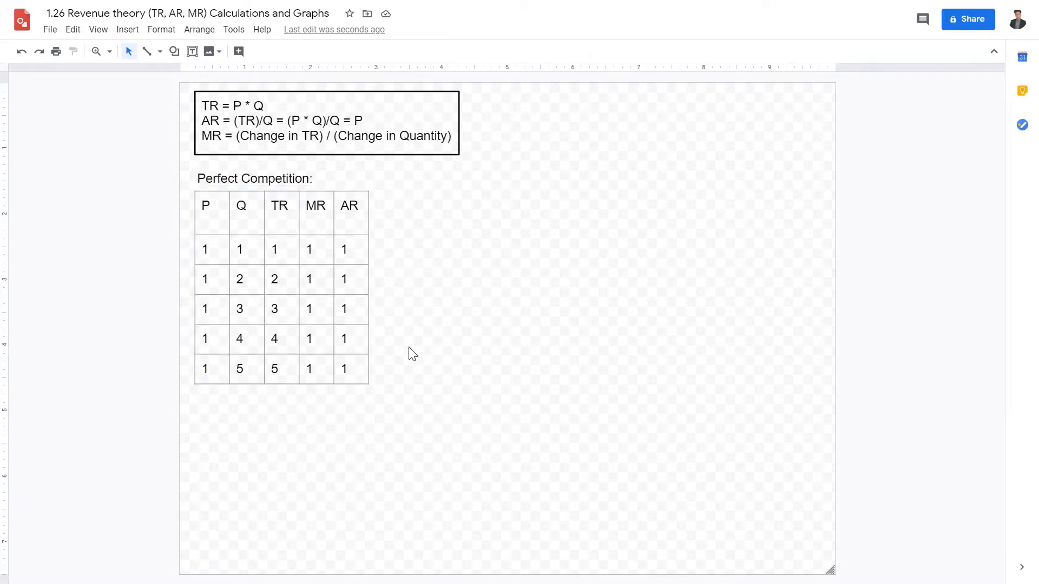
click(147, 51)
mouse_move(516, 180)
mouse_down()
mouse_move(517, 304)
mouse_move(812, 305)
mouse_up()
key(Escape)
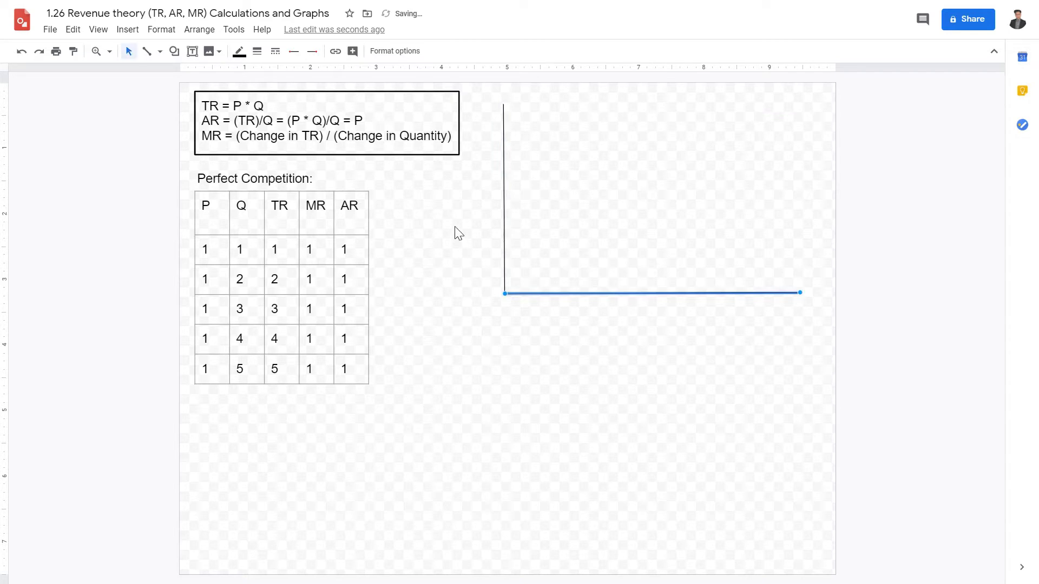
- Duplicate the pair of graph axes and place the copy directly beneath the original pair, aligned with it
drag(457, 232, 587, 333)
key(ctrl+d)
key(Escape)
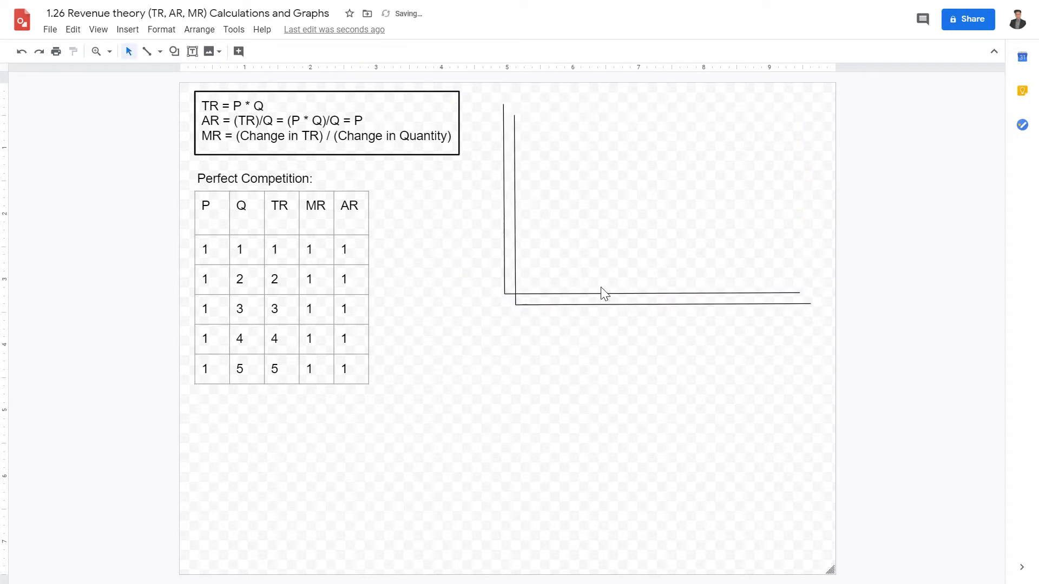
click(536, 303)
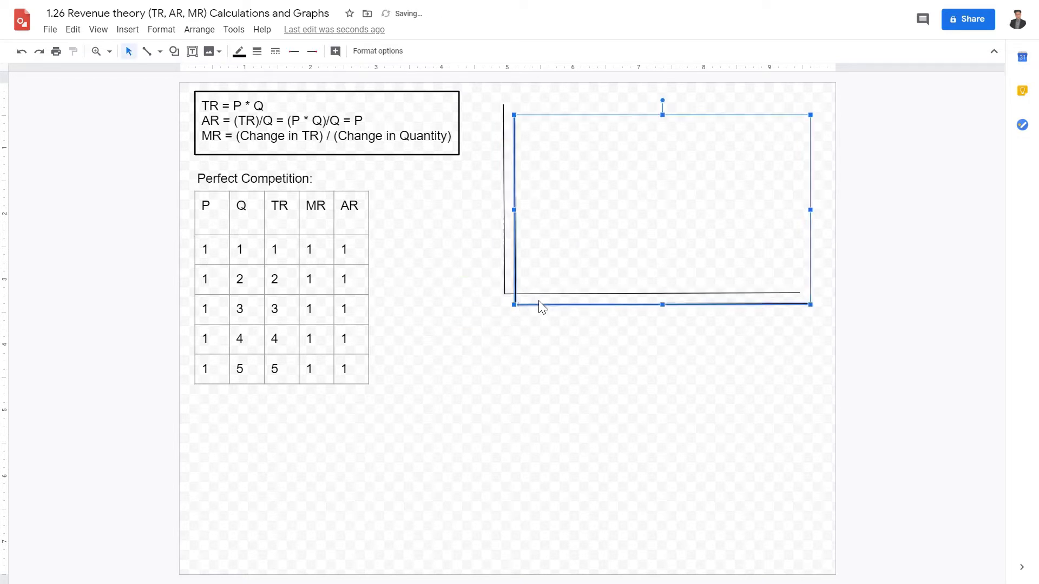
drag(568, 314, 575, 492)
click(911, 385)
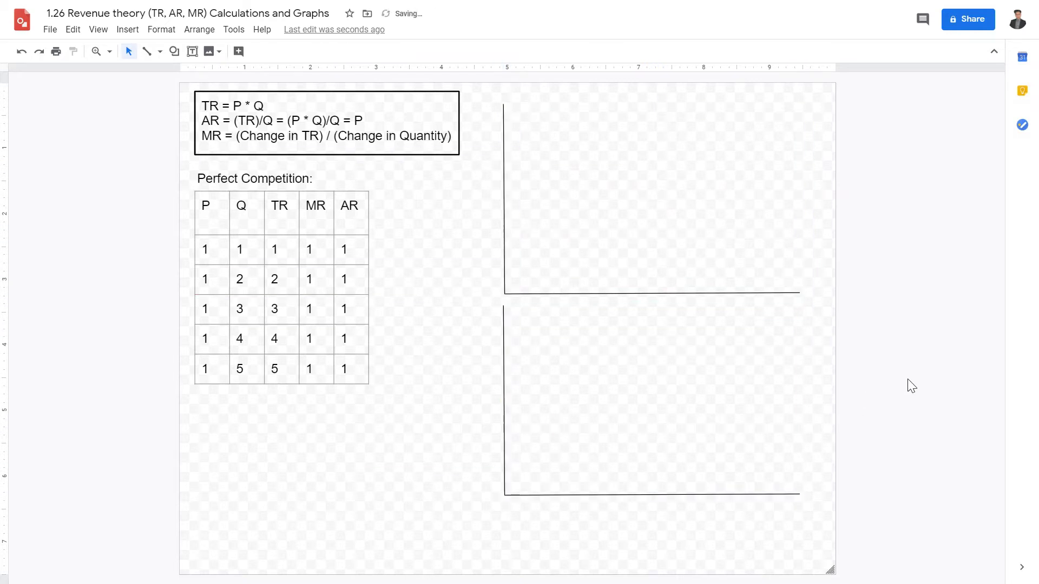
- Thicken the axis lines of the two graphs
drag(464, 211, 652, 484)
click(257, 51)
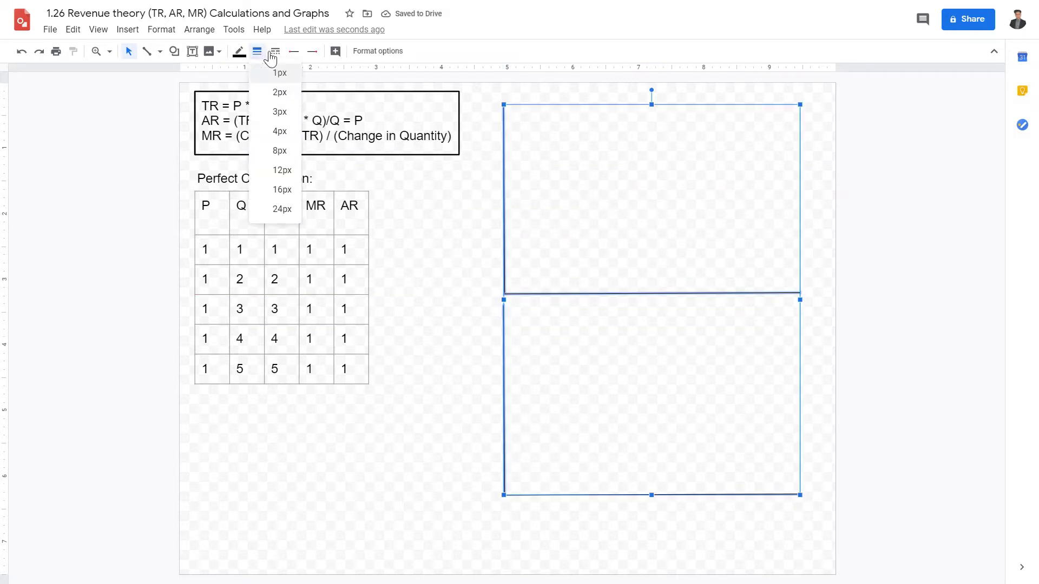
click(281, 151)
click(438, 284)
- Add a text label "Price and Revenue" at the top of the upper graph's vertical axis
click(192, 51)
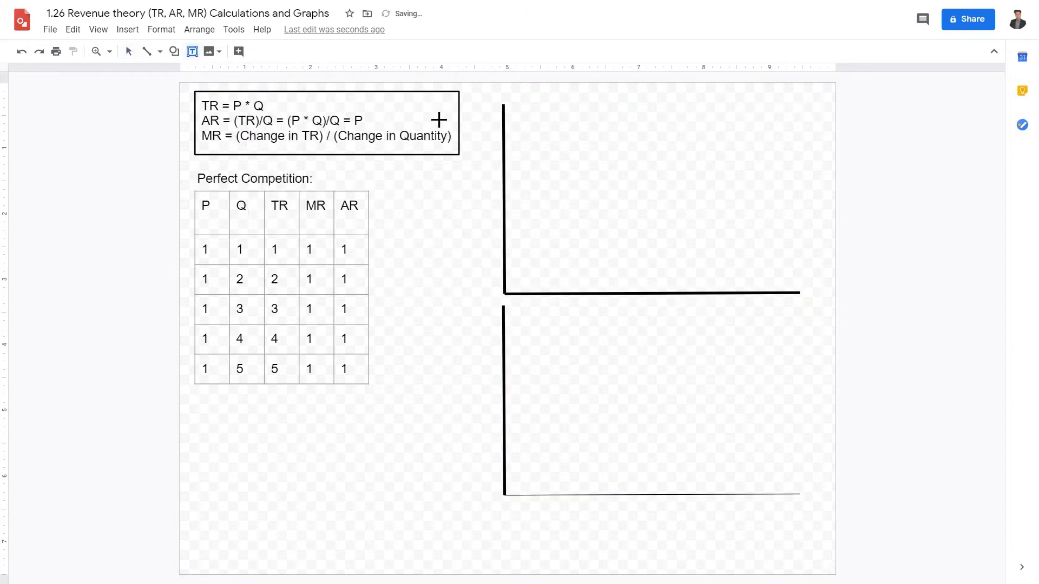
drag(495, 87, 606, 124)
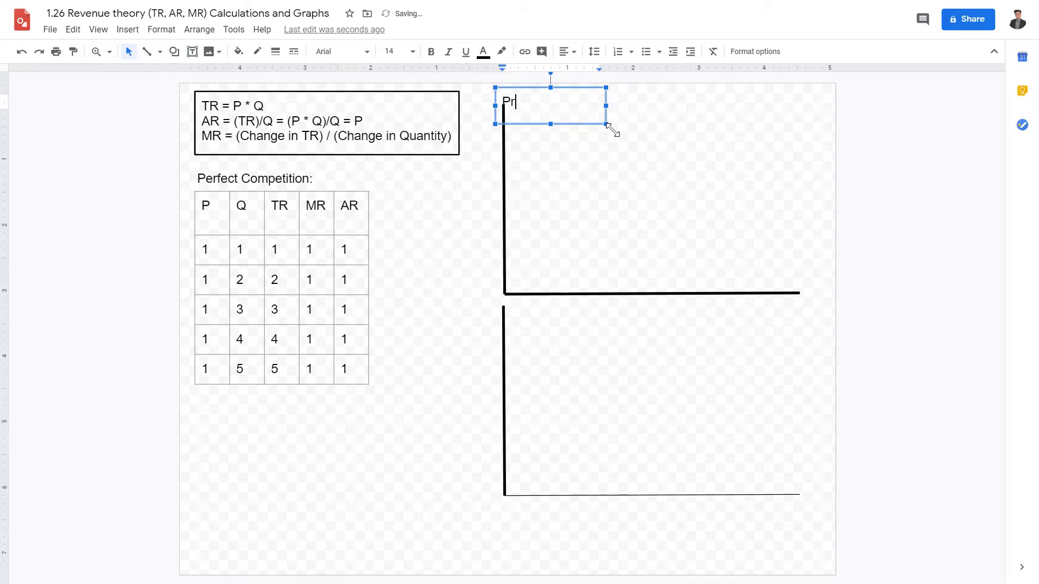
text(Price and Revenue)
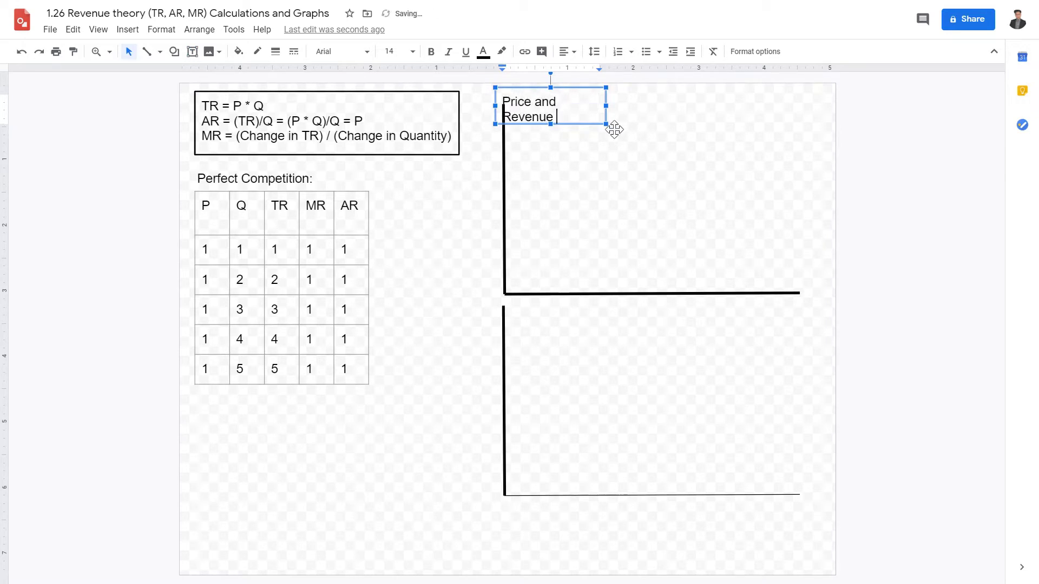
- Copy the "Price and Revenue" label to the far end of the upper graph's horizontal axis and change its text to "Quantity"
drag(614, 130, 816, 297)
key(Escape)
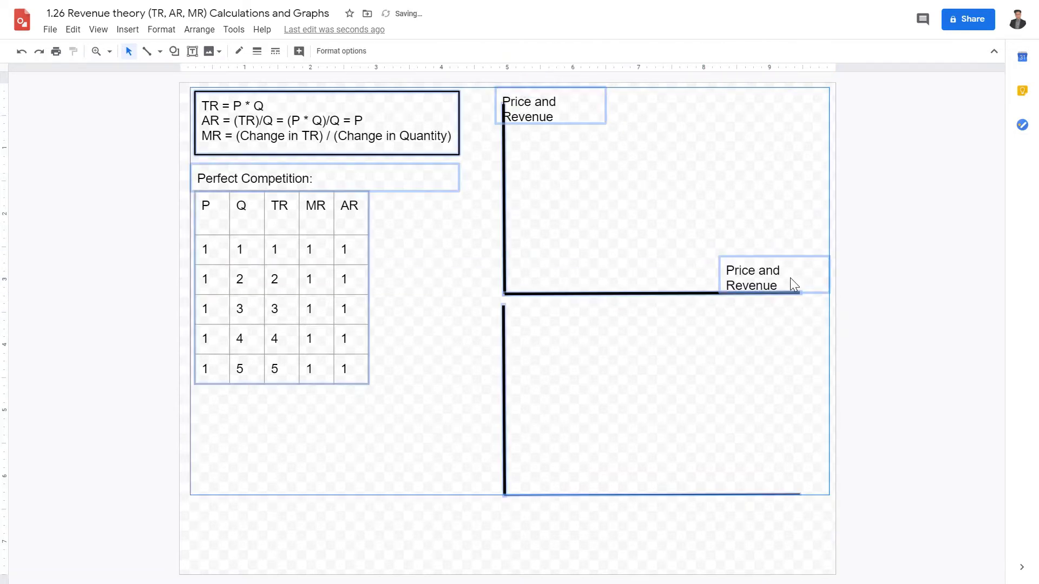
triple_click(785, 284)
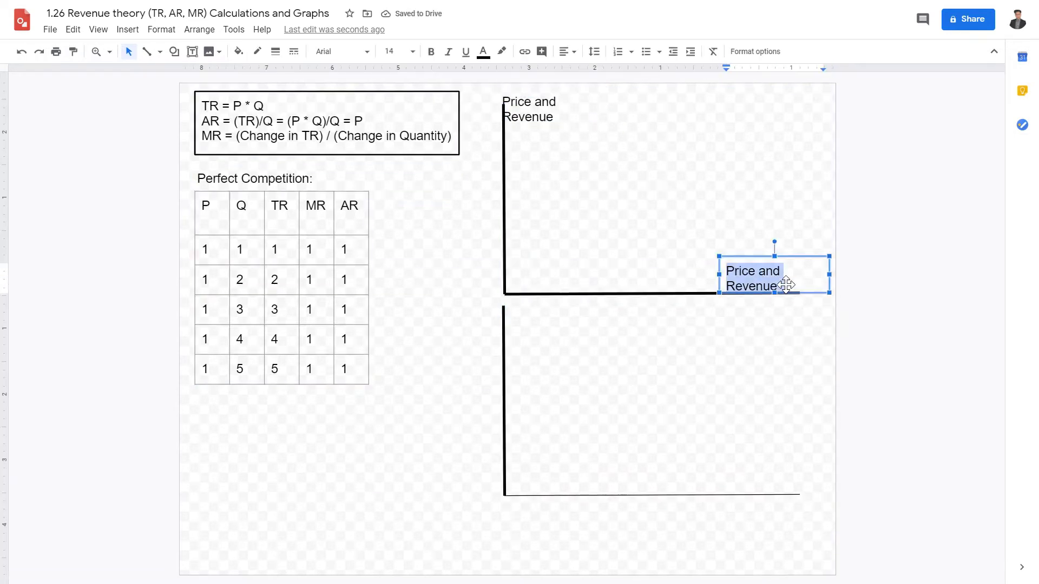
text(Quantity)
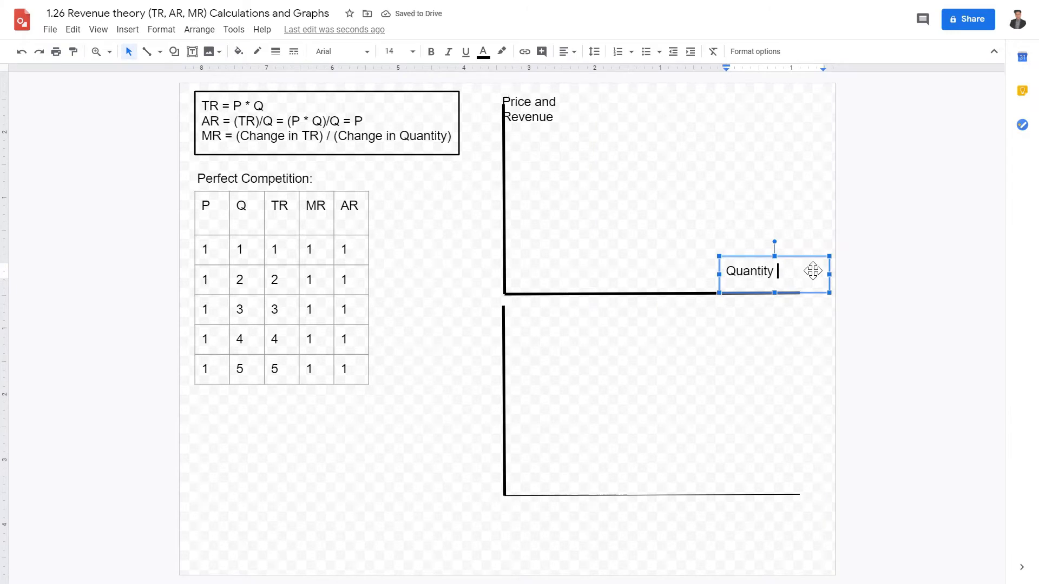
- Duplicate the "Quantity" label and place the copy near the far end of the lower graph's horizontal axis
key(Escape)
key(ctrl+d)
drag(809, 288, 817, 481)
click(550, 116)
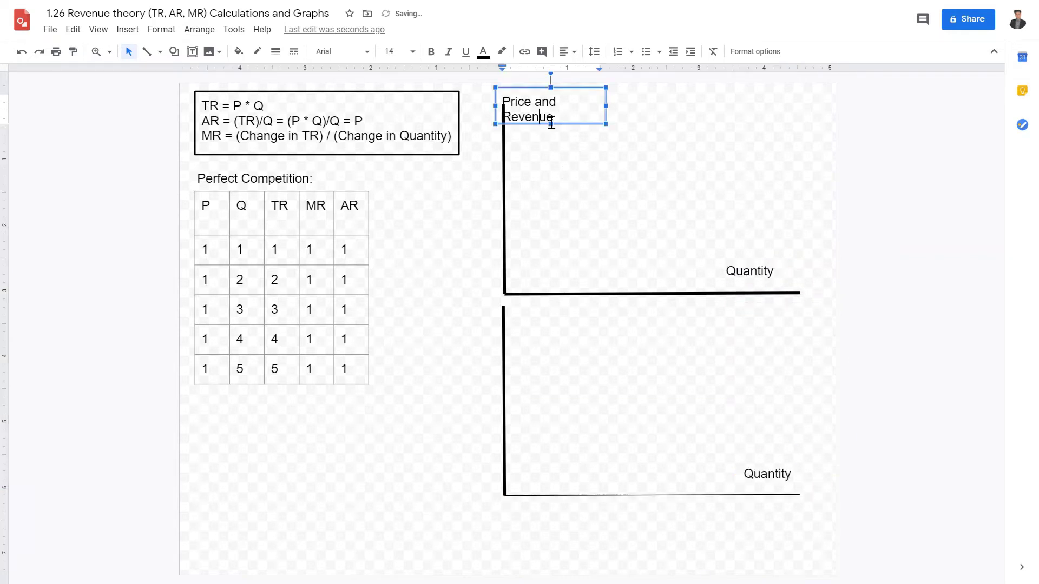
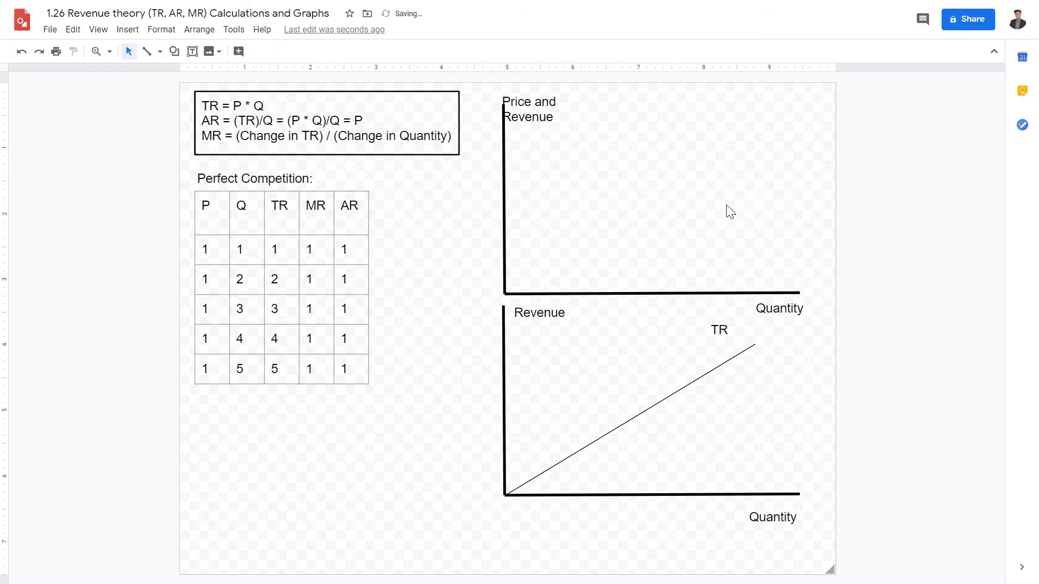
- Delete the diagonal total revenue line and its "TR" label from the lower graph
drag(763, 392, 688, 332)
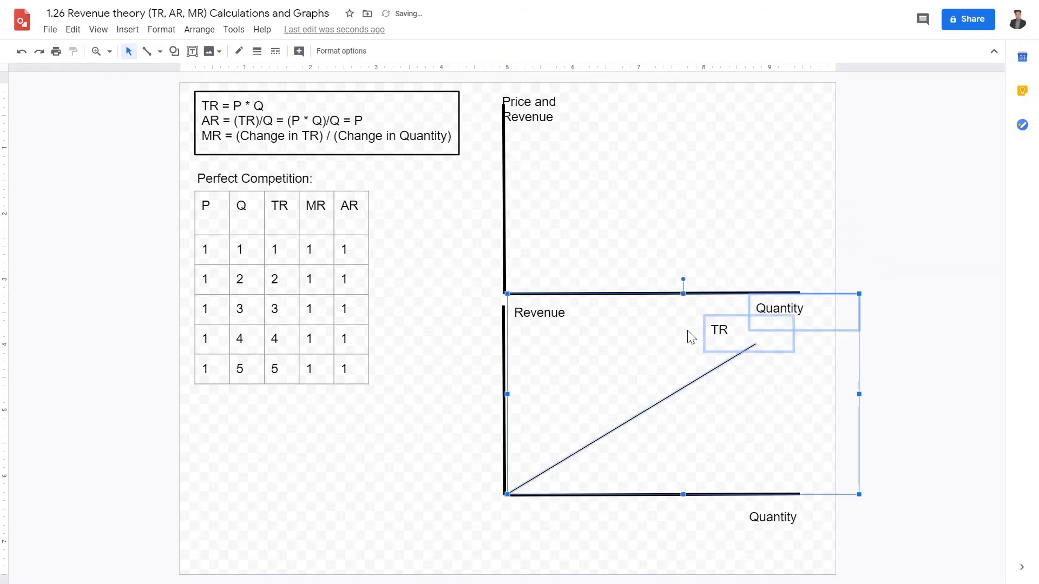
click(1002, 375)
click(720, 365)
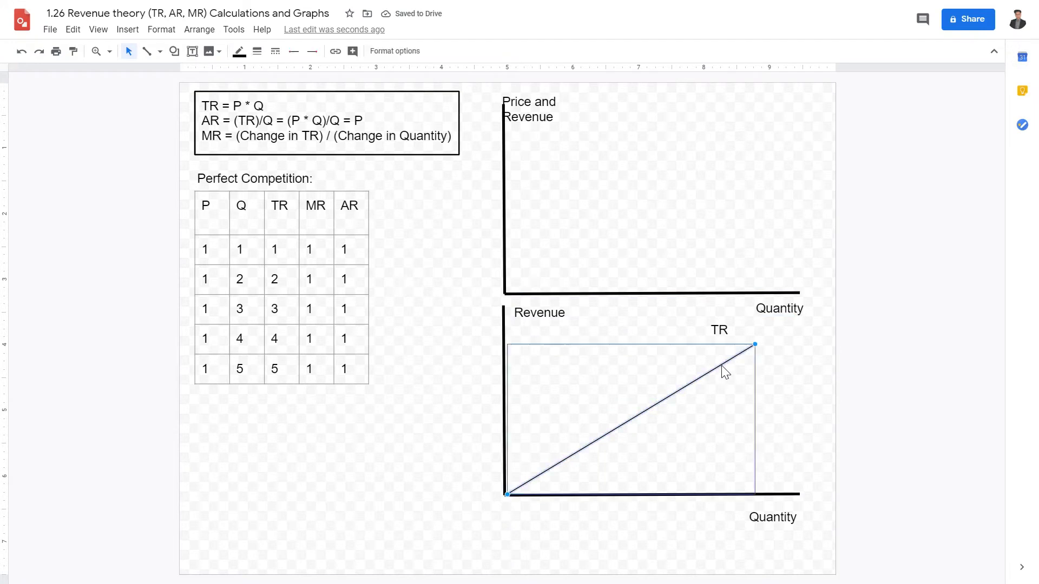
key(Delete)
click(729, 335)
key(Delete)
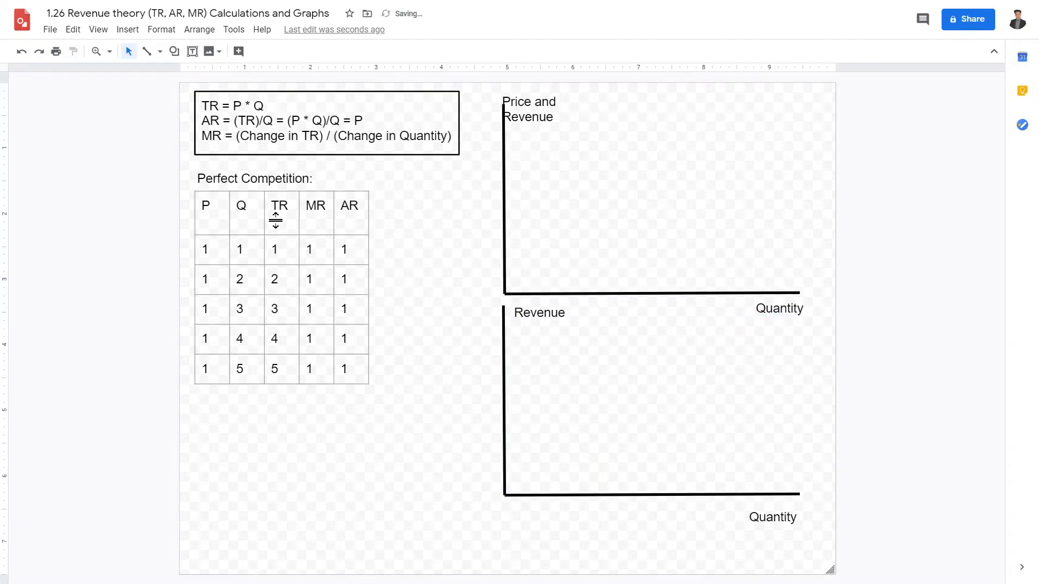
- Change the heading above the table to "Imperfect Competition:" and correct its spelling
click(279, 182)
drag(339, 185, 17, 218)
key(BackSpace)
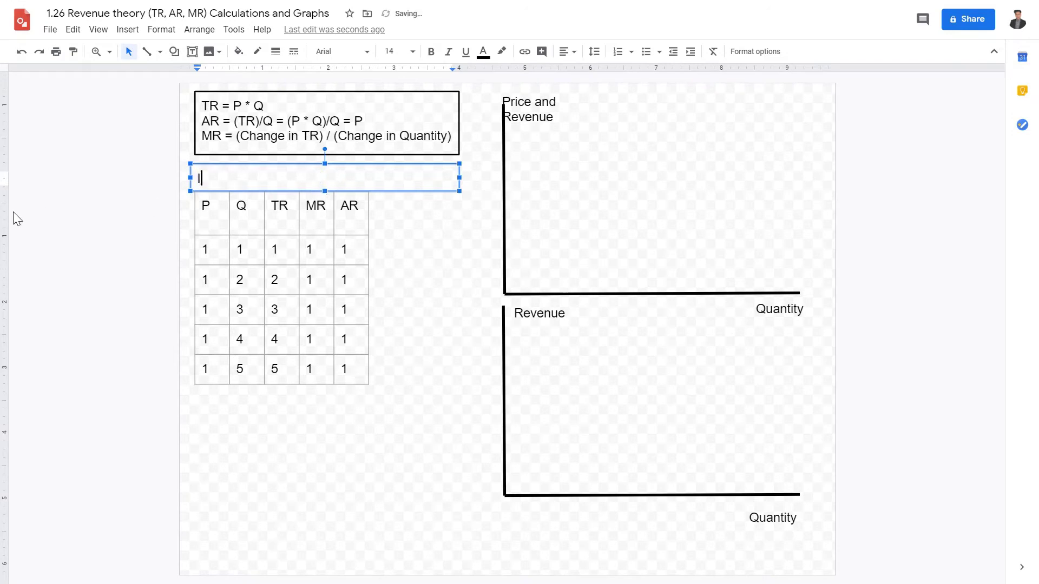
text(Inm)
key(BackSpace)
text(perfect Competition)
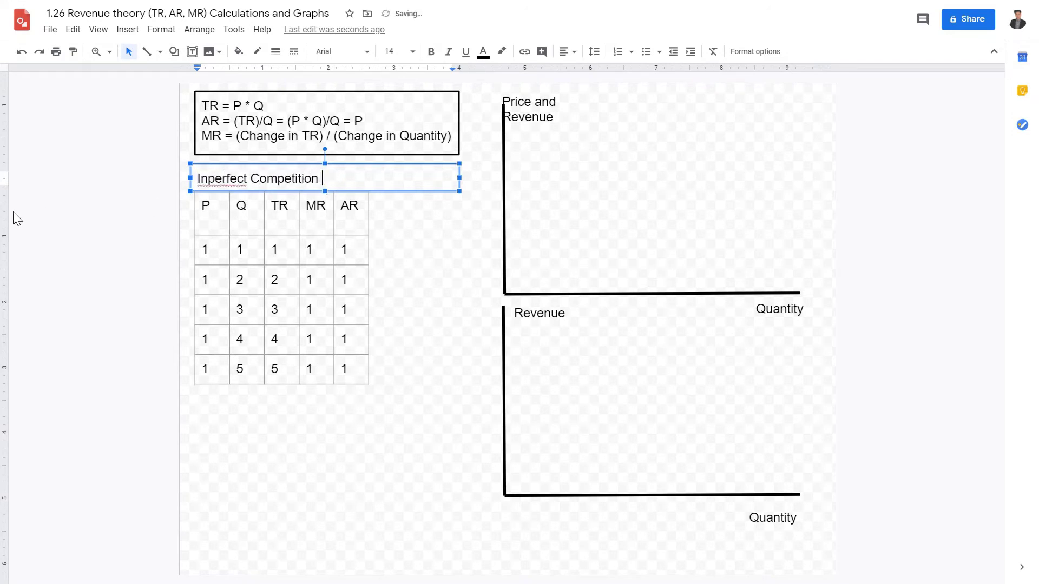
right_click(211, 180)
click(288, 165)
- Replace the old table with a new 5-column, 10-row table about 4.5 inches wide and 4.6 inches tall beneath the heading
drag(399, 401, 268, 312)
key(Delete)
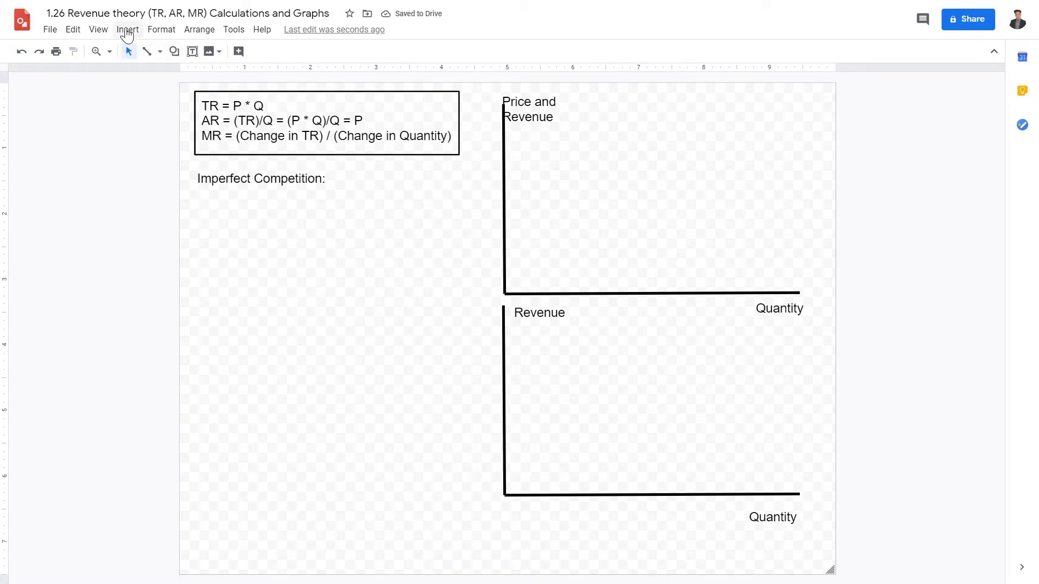
click(127, 31)
mouse_move(186, 110)
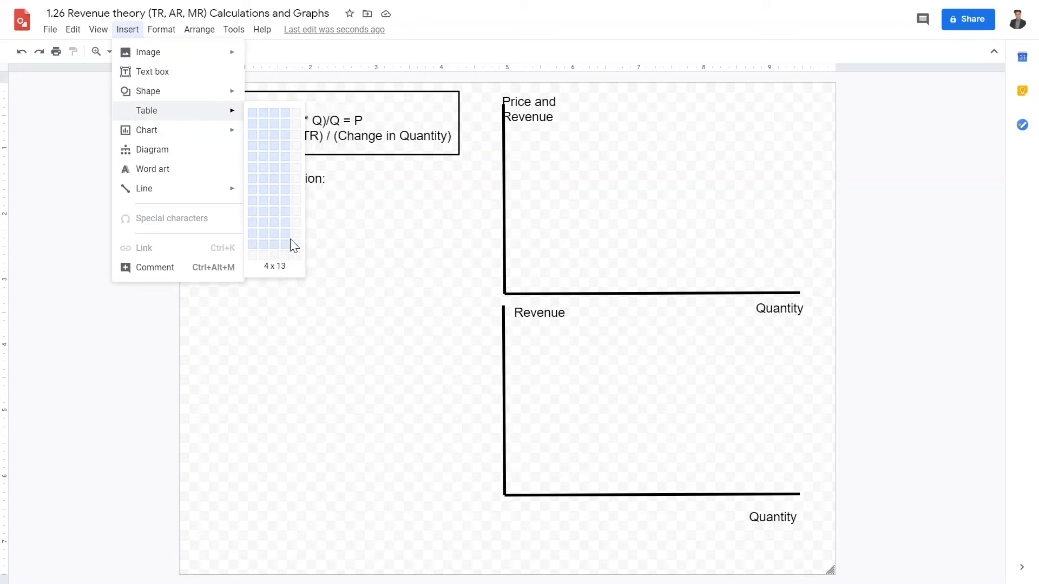
click(297, 213)
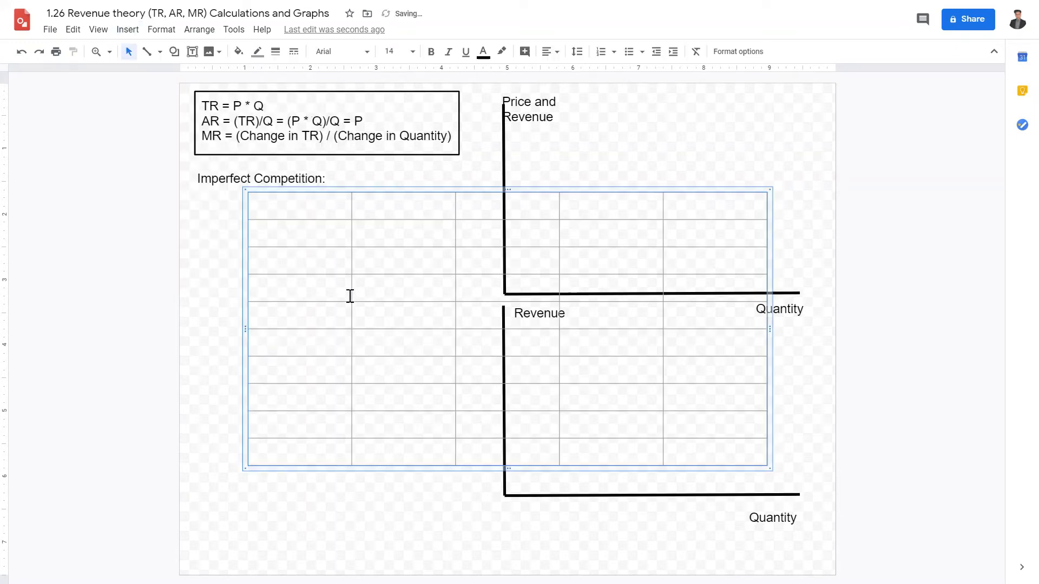
drag(770, 469, 494, 498)
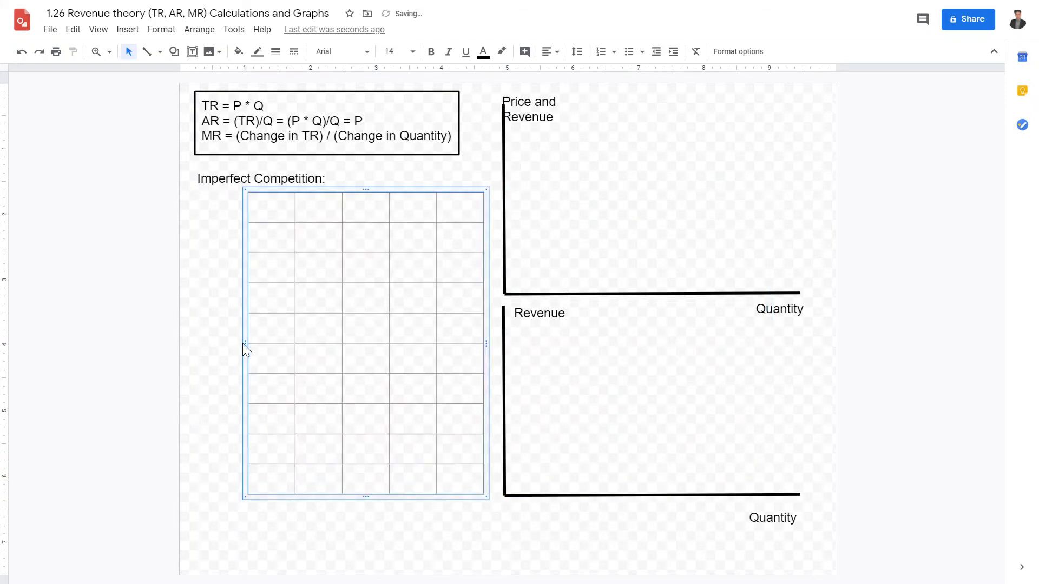
drag(245, 344, 195, 346)
- Enter the column headers P, Q, TR, MR and AR in the first row of the new table
click(236, 226)
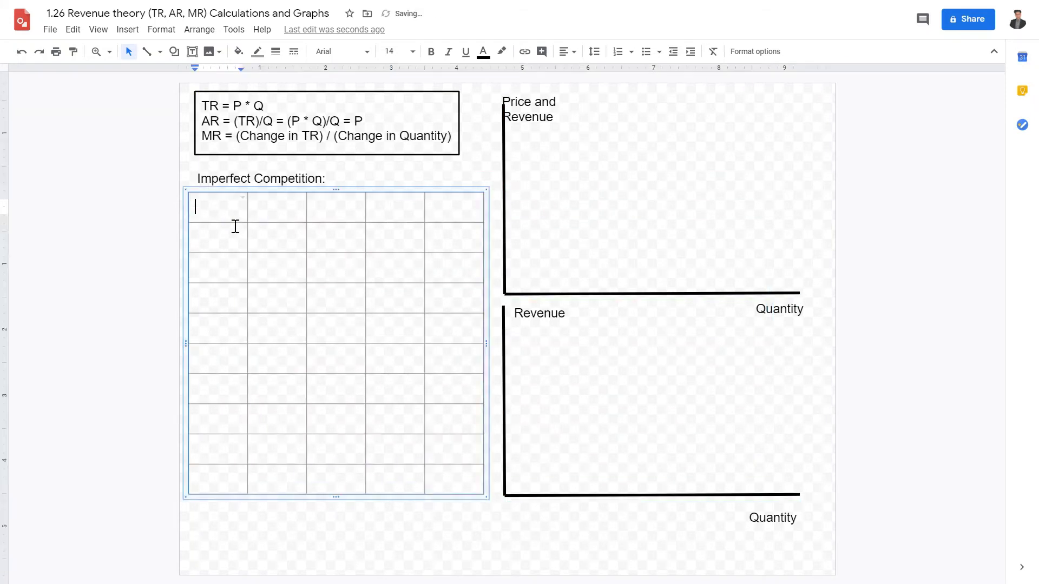
text(P)
key(Tab)
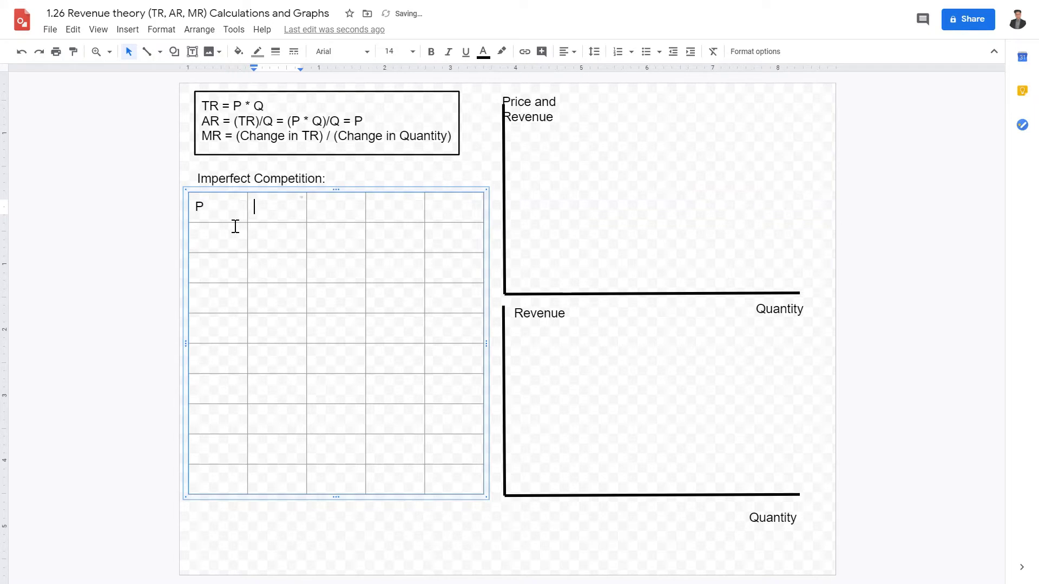
text(Q)
key(Tab)
text(TR)
key(Tab)
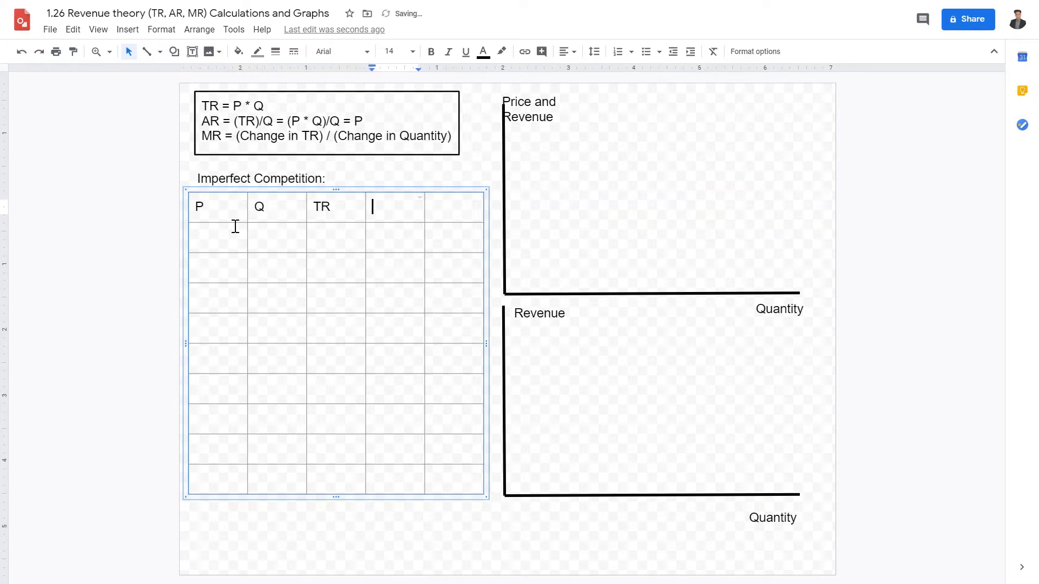
text(MR)
key(Tab)
text(AR)
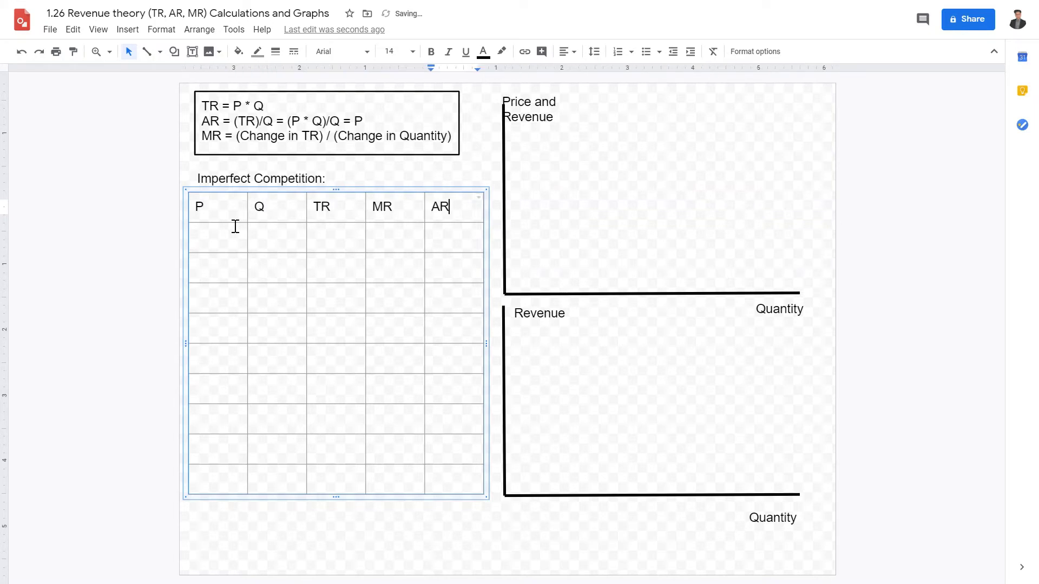
key(Tab)
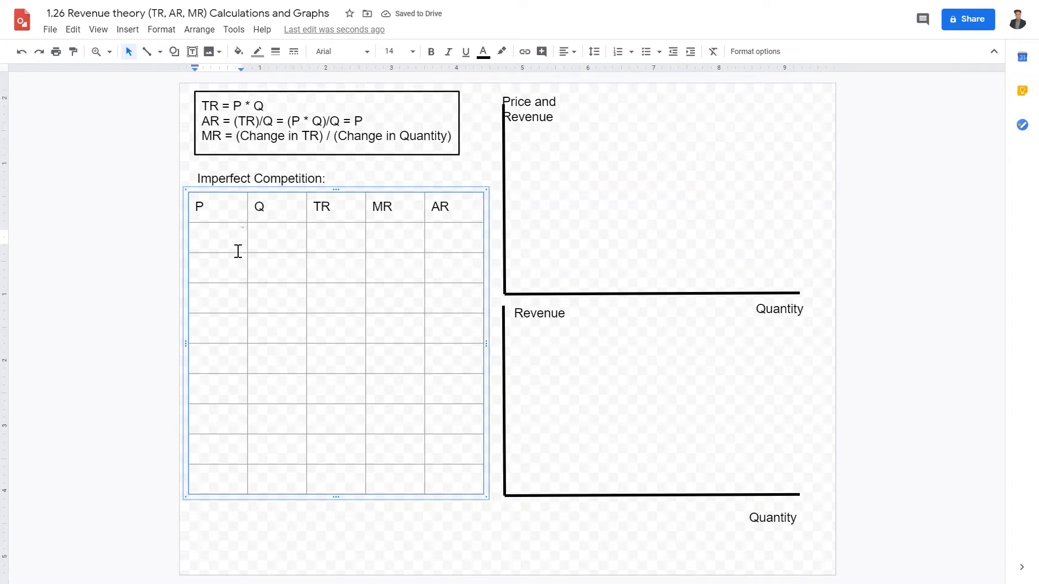
- Fill the P column downward with descending prices from 10 to 2, one per row
text(10)
key(Down)
text(9)
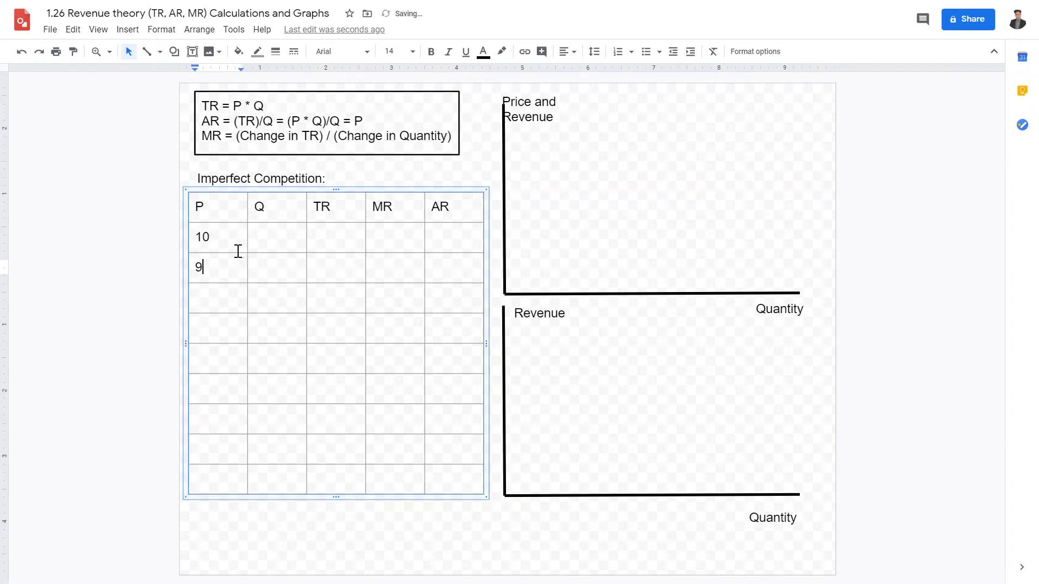
key(Down)
text(8)
key(Down)
text(7)
key(Down)
text(67)
key(BackSpace)
text(0)
key(BackSpace)
key(Down)
text(4)
key(BackSpace)
text(5)
key(Down)
text(4)
key(Down)
text(3)
key(Down)
text(2)
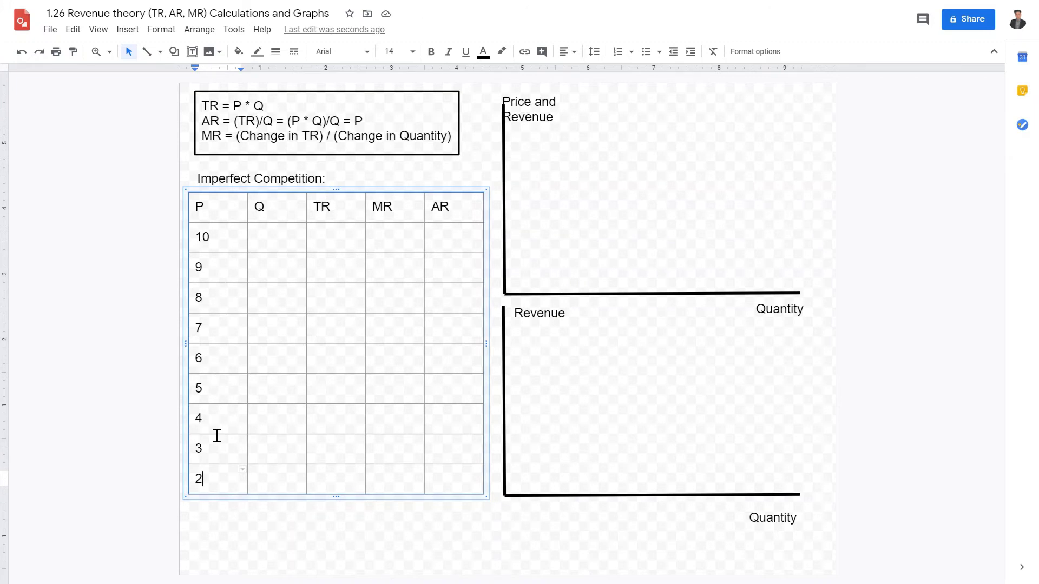
- Insert a row below the last row of the table and enter 1 in its P cell
right_click(234, 485)
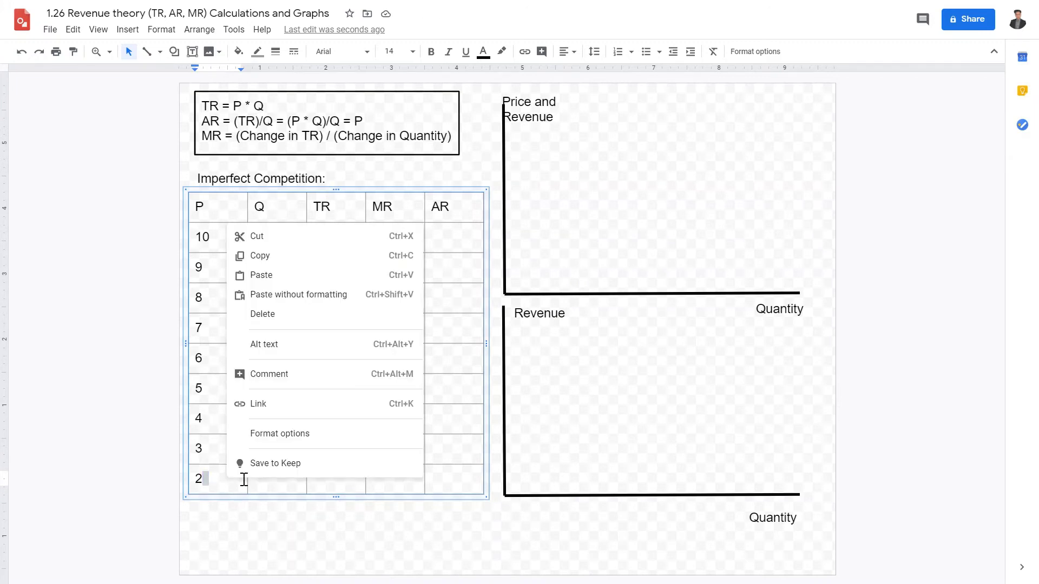
click(215, 482)
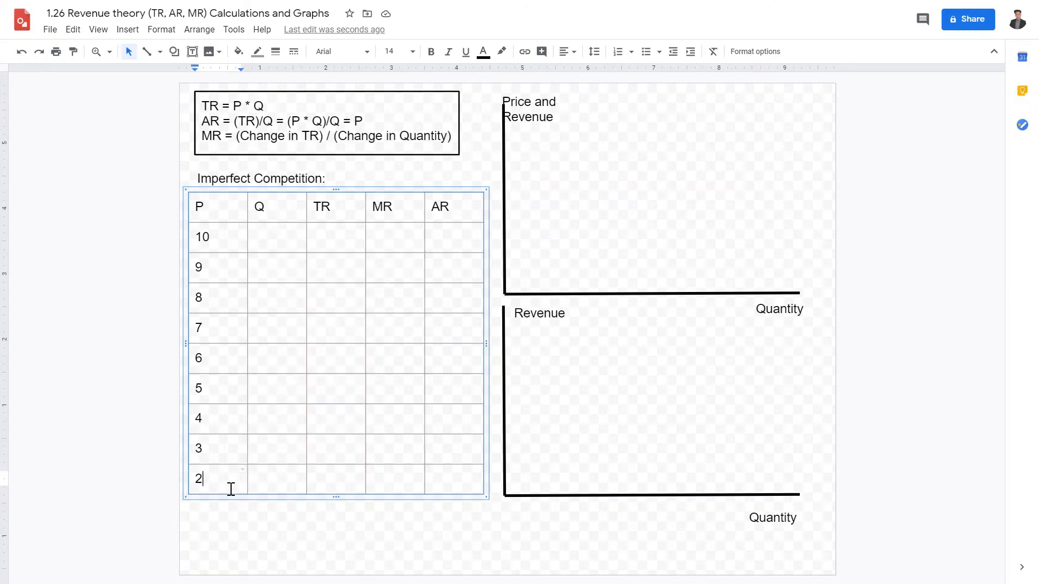
right_click(231, 488)
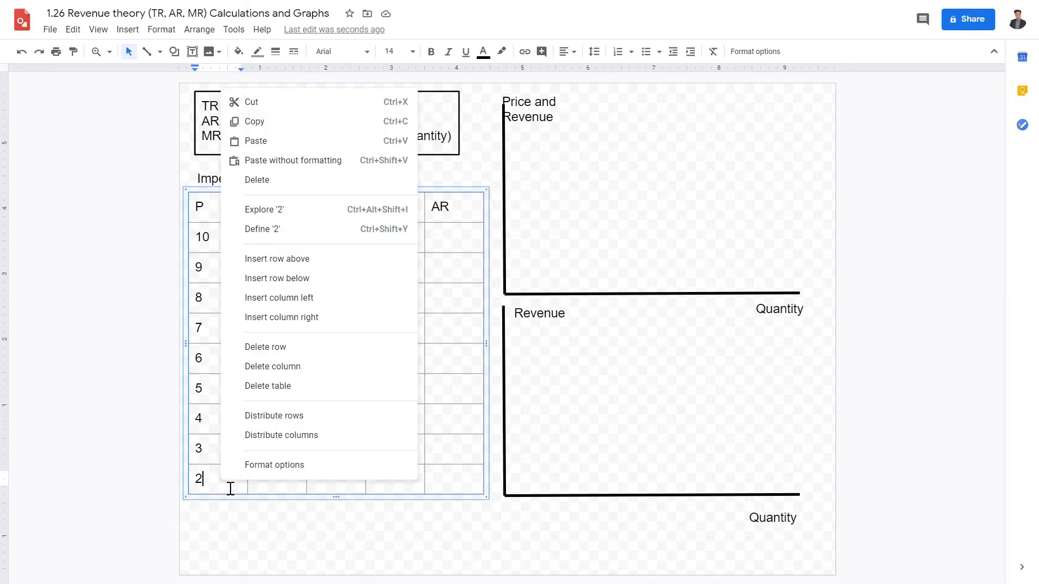
click(303, 280)
key(Left)
text(1)
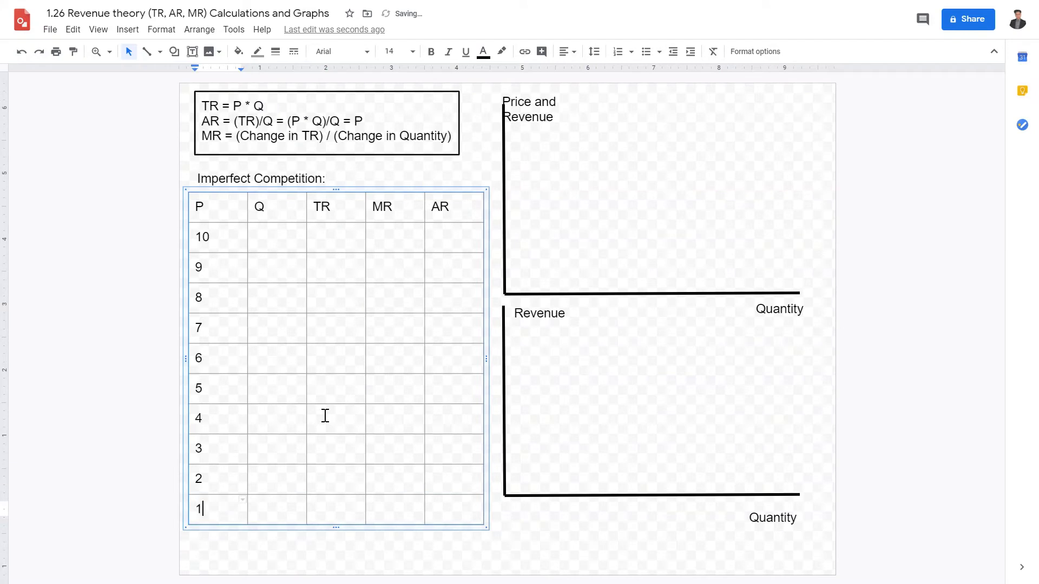
- Fill the Q column downward with ascending quantities from 1 to 10, one per row
click(276, 247)
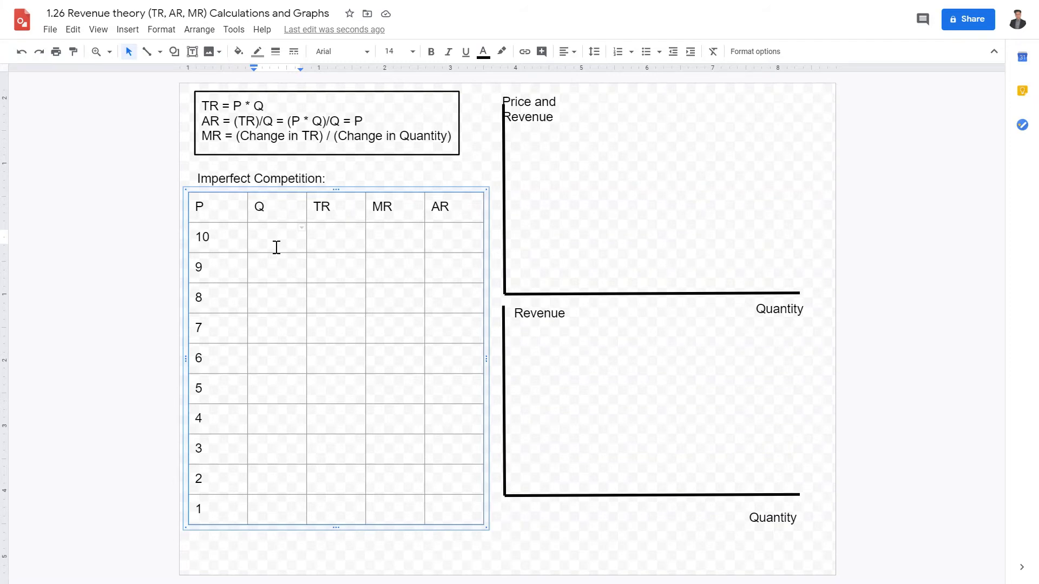
drag(216, 252, 201, 252)
click(290, 236)
text(1)
key(Down)
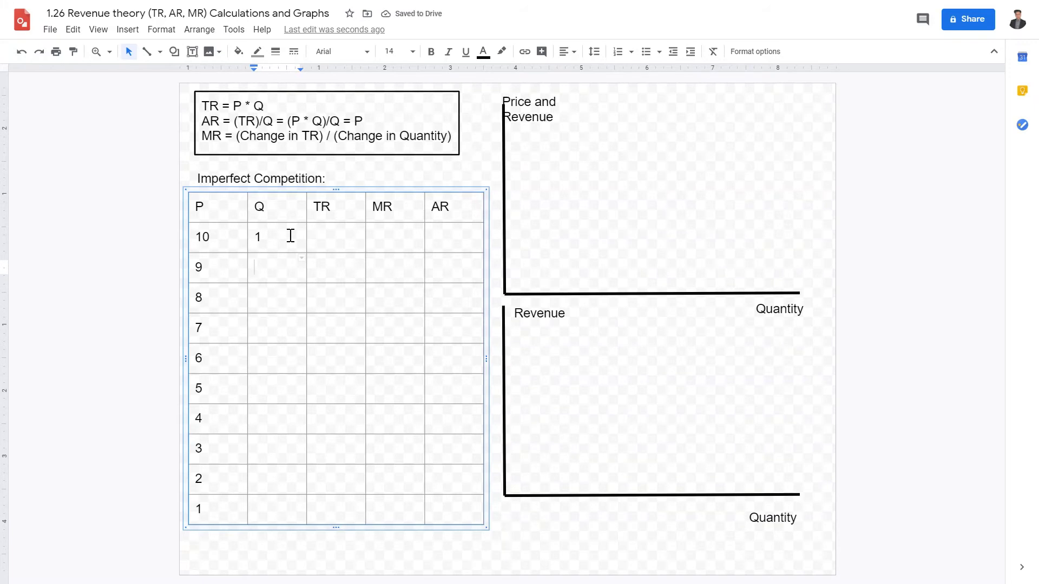
text(2)
key(Down)
text(3)
key(Down)
text(4)
key(Down)
text(5)
key(Down)
text(6)
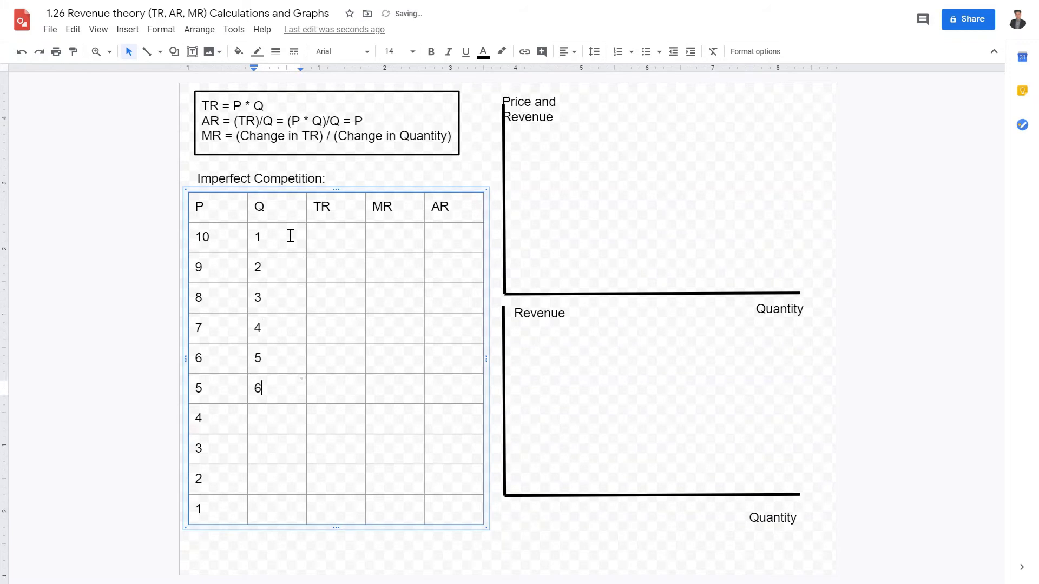
key(Down)
text(7)
key(Down)
text(8)
key(Down)
text(9)
key(Down)
text(10)
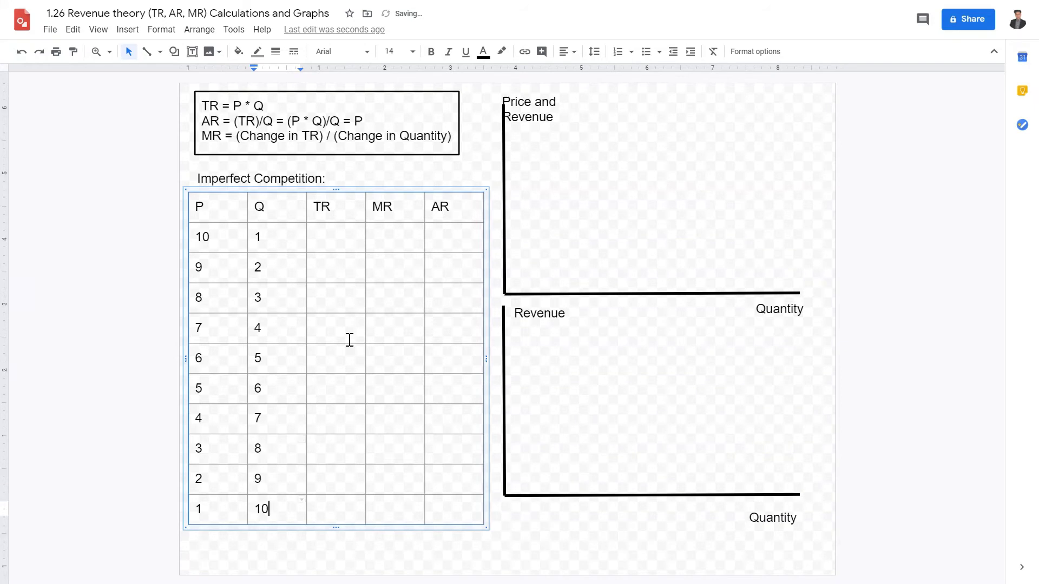
click(222, 508)
click(298, 527)
double_click(263, 208)
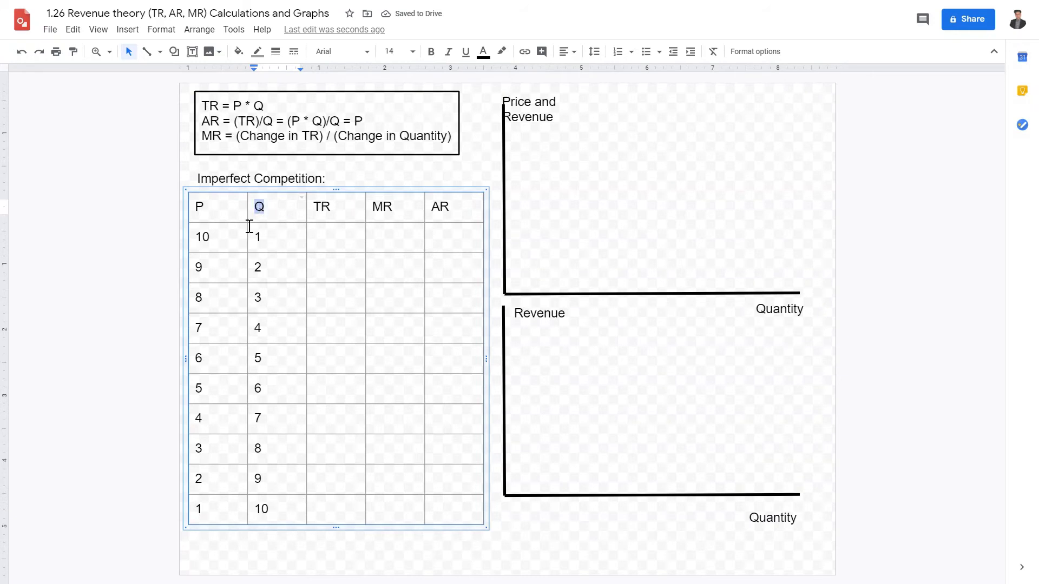
click(227, 512)
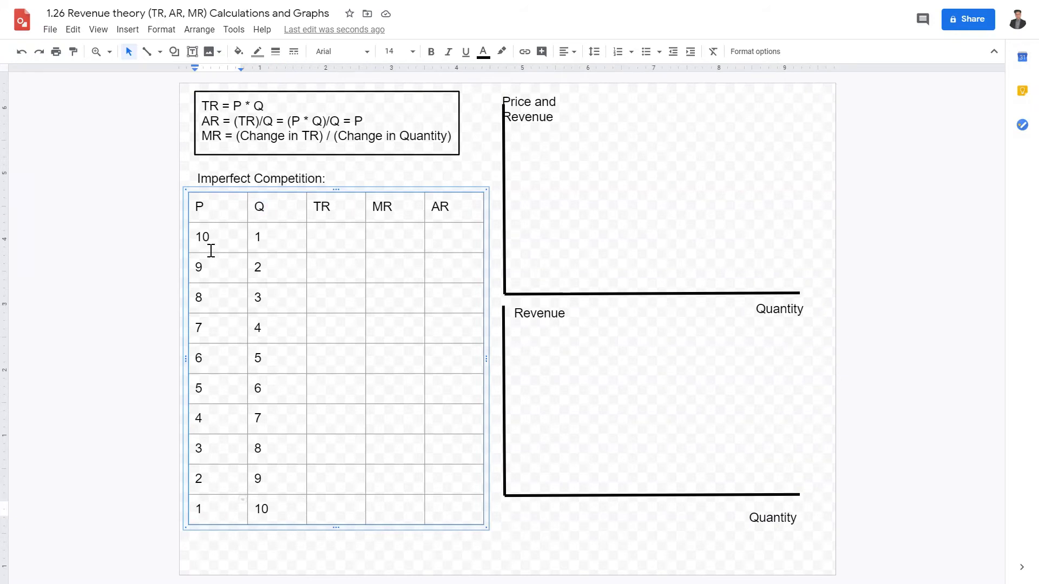
- Enter the TR values 10, 18, 24, 28 and 30 for quantities 1 to 5
click(346, 251)
drag(266, 106, 200, 108)
click(339, 239)
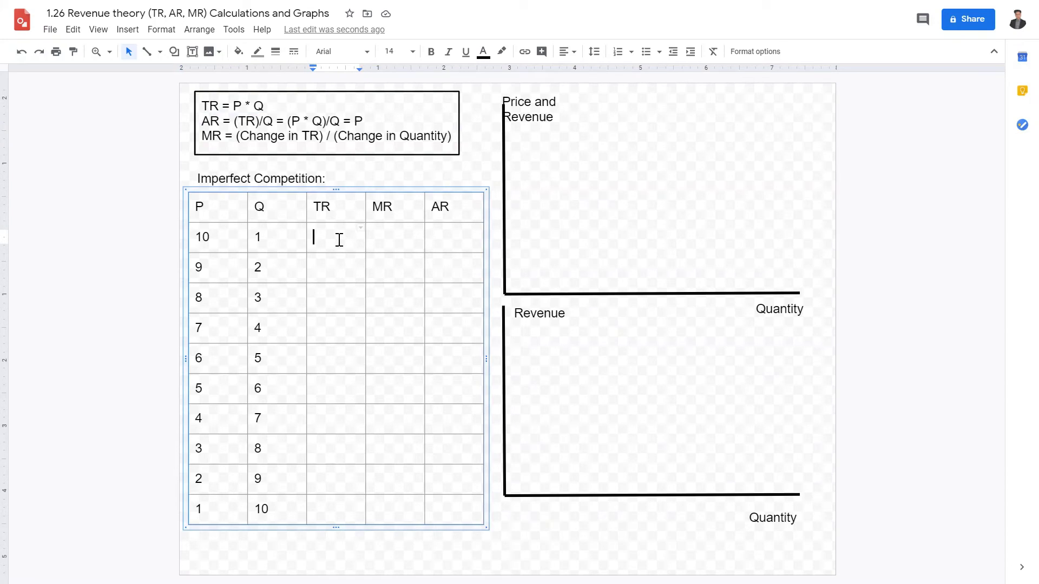
text(10)
key(Down)
text(187)
key(Down)
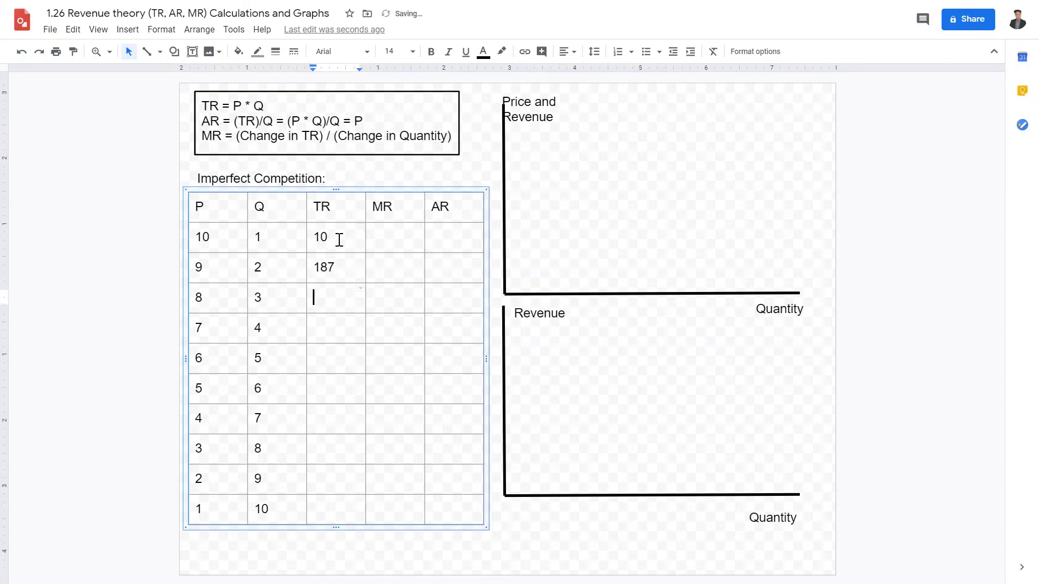
key(Down)
key(Up)
key(Up)
key(Delete)
key(Down)
text(24)
key(Down)
text(28)
key(Down)
text(30)
key(Down)
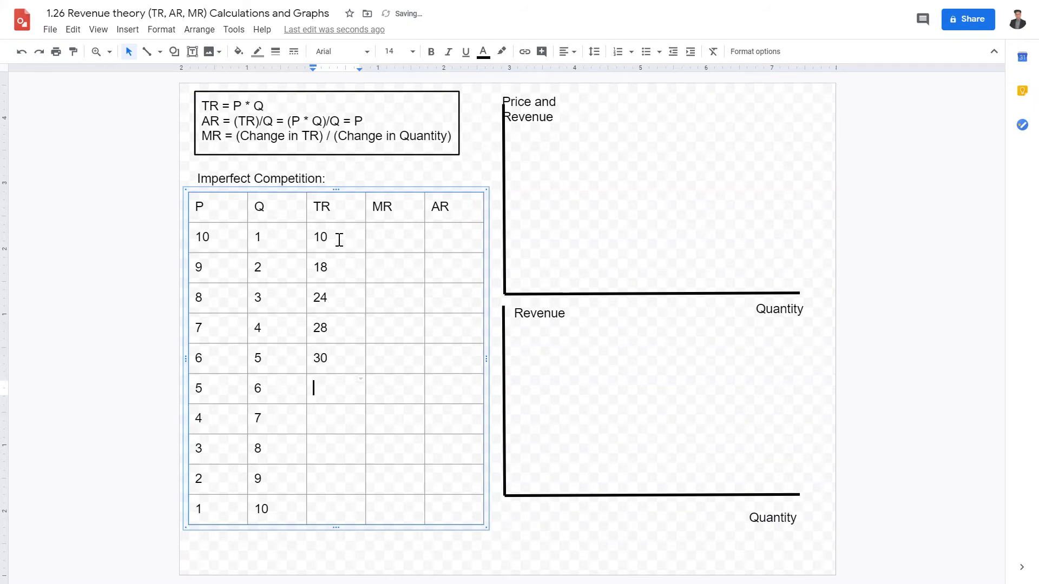
- Complete the TR column with 30, 28, 24, 18 and 10 for quantities 6 to 10
text(30)
key(Down)
text(28)
key(Down)
text(24)
key(Down)
text(18)
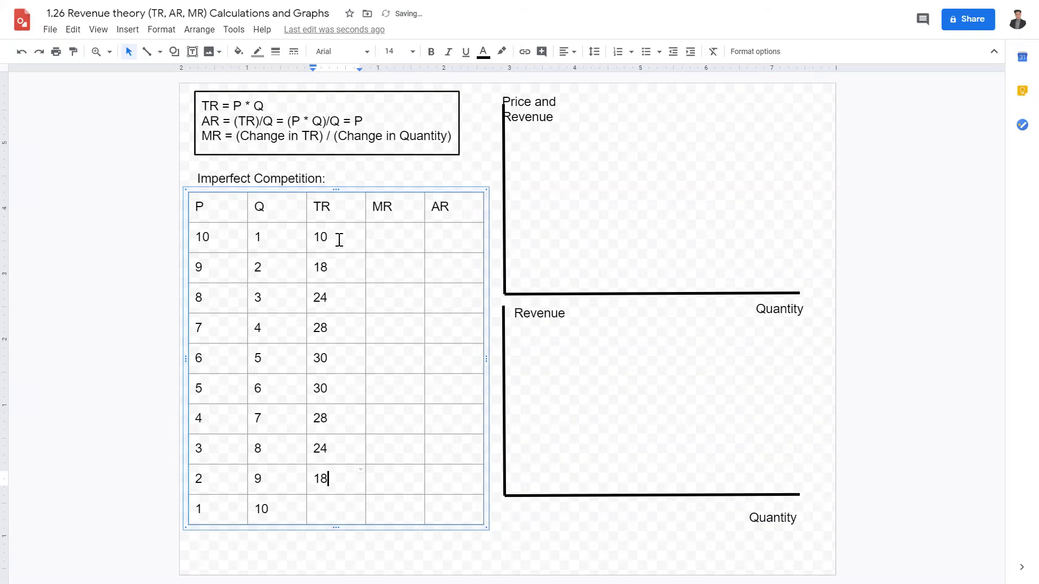
key(Down)
text(10)
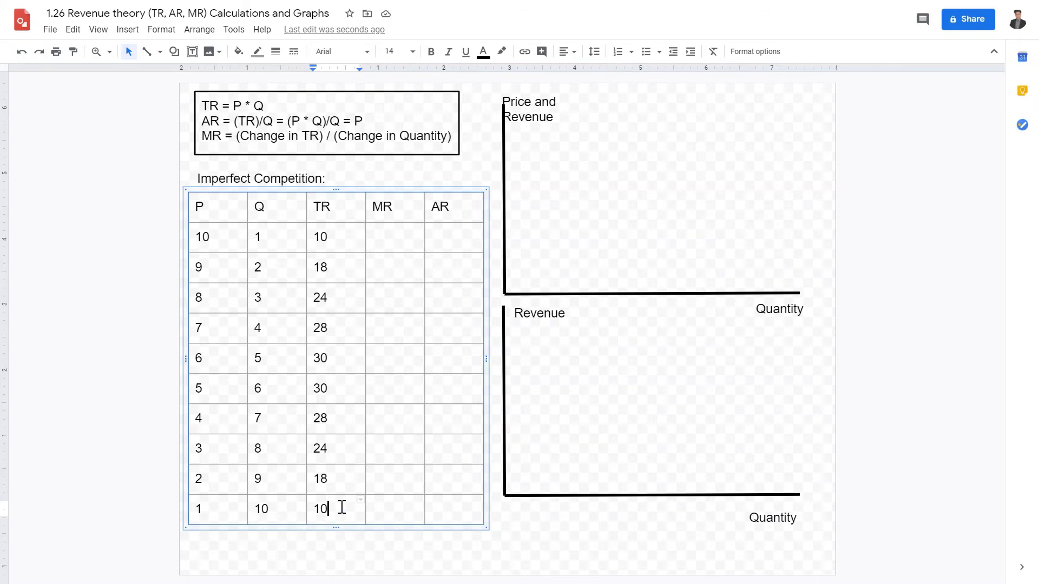
- Enter the MR values 10, 8, 6, 4, 2 and 0 for quantities 1 to 6
click(414, 236)
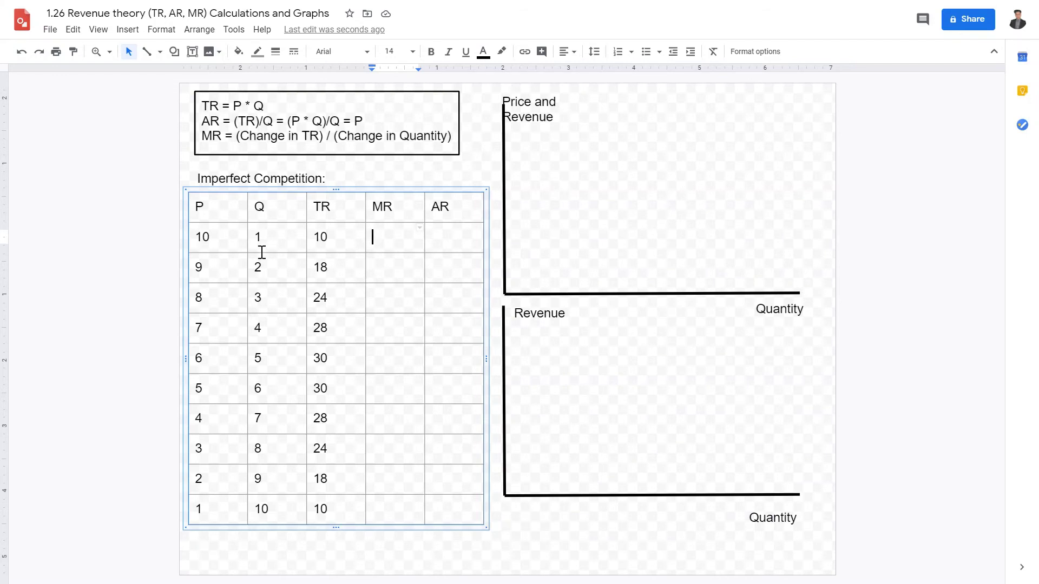
drag(262, 252, 285, 252)
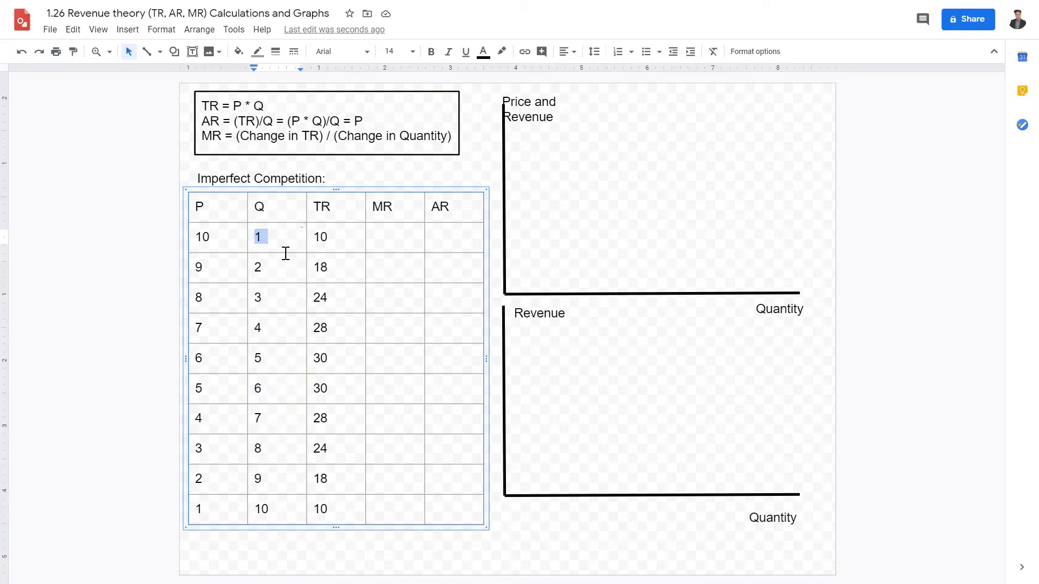
click(392, 250)
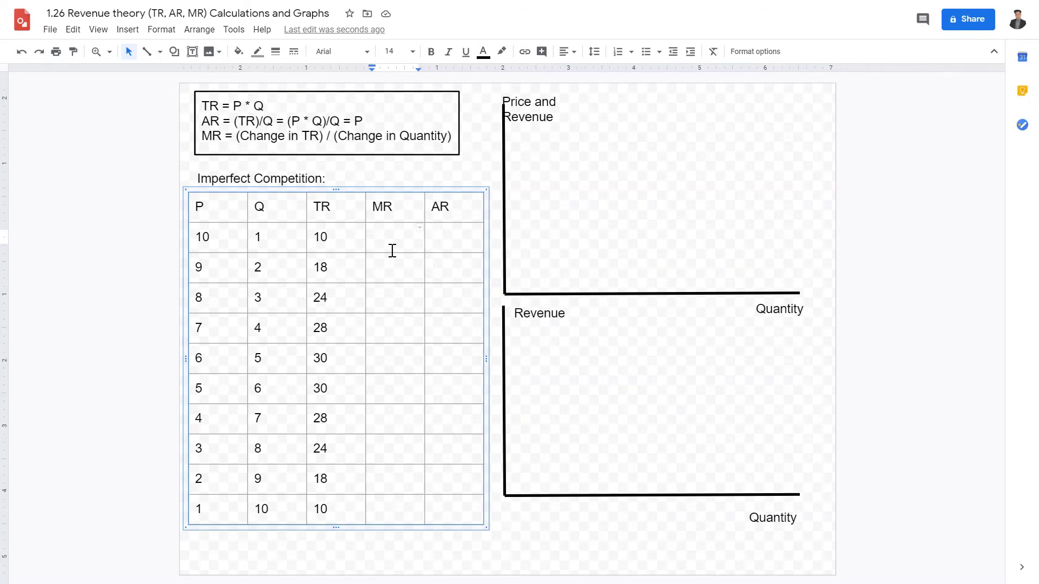
text(10)
key(Down)
text(8)
key(Down)
text(6)
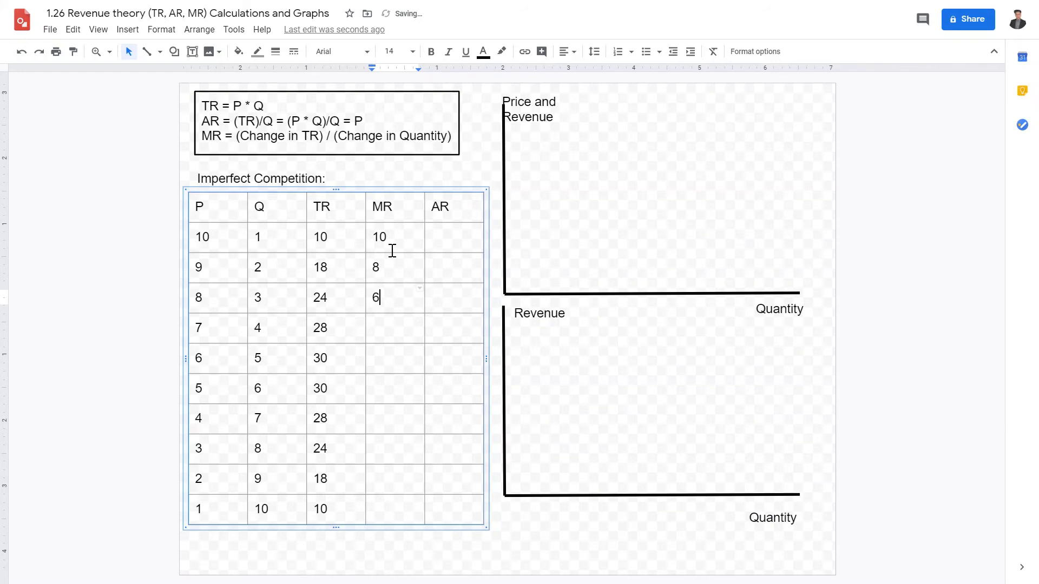
key(Down)
text(4)
key(Down)
text(2)
key(Down)
text(0)
key(Down)
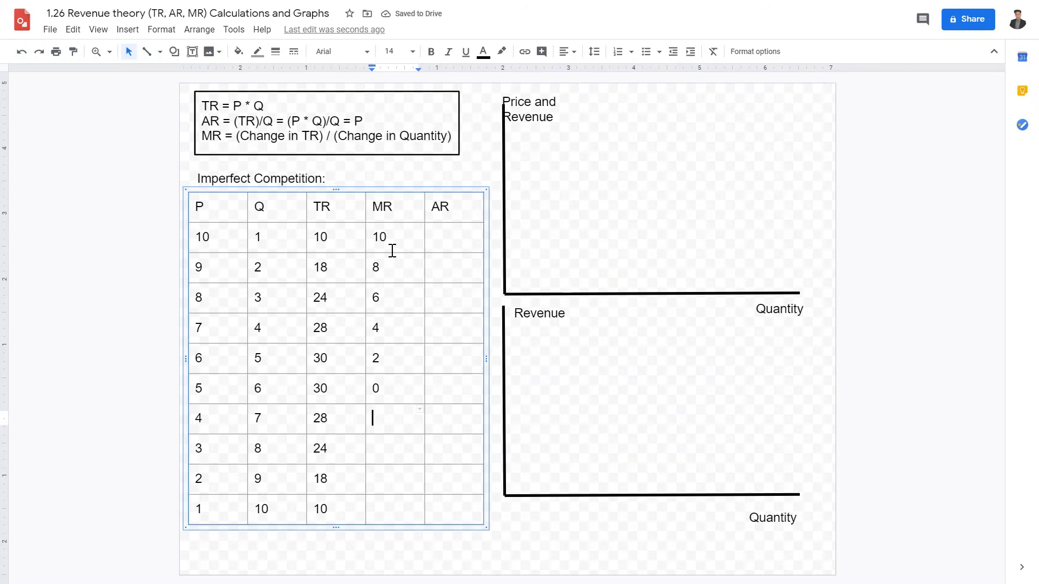
- Complete the MR column with -2, -4, -6 and -8 for quantities 7 to 10
text(-2)
key(Down)
text(-4)
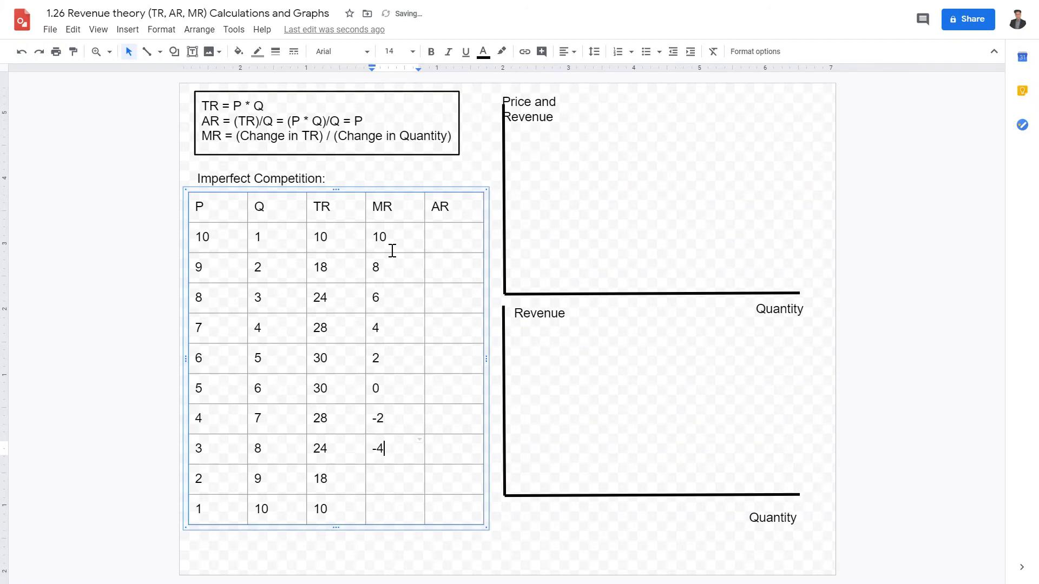
key(Down)
text(-6)
key(Down)
text(-6)
key(BackSpace)
key(BackSpace)
text(-8)
- Enter the AR values 10, 9, 8, 7, 6 and 5 for quantities 1 to 6
click(452, 250)
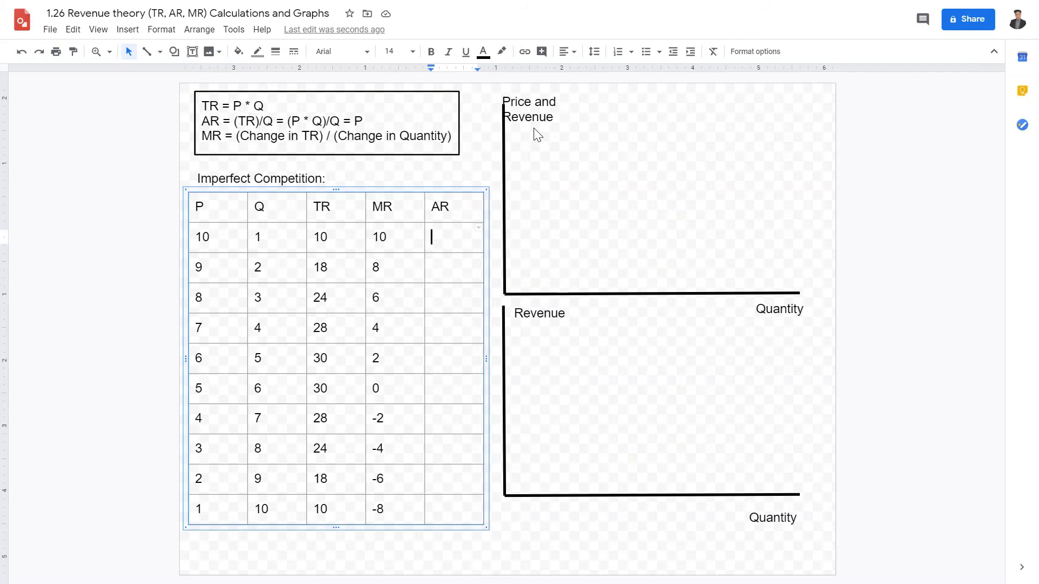
text(10)
key(Down)
text(9)
key(Down)
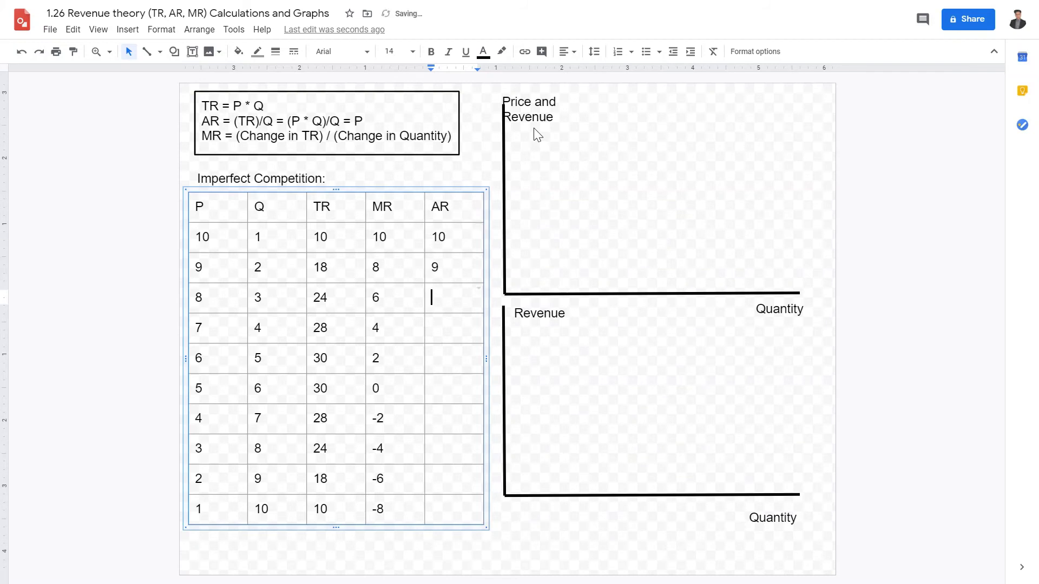
text(8)
key(Down)
text(7)
key(Down)
text(6)
key(Down)
text(5)
key(Down)
- Complete the AR column with 4, 3, 2 and 1 for quantities 7 to 10 and deselect the table
text(43)
key(Down)
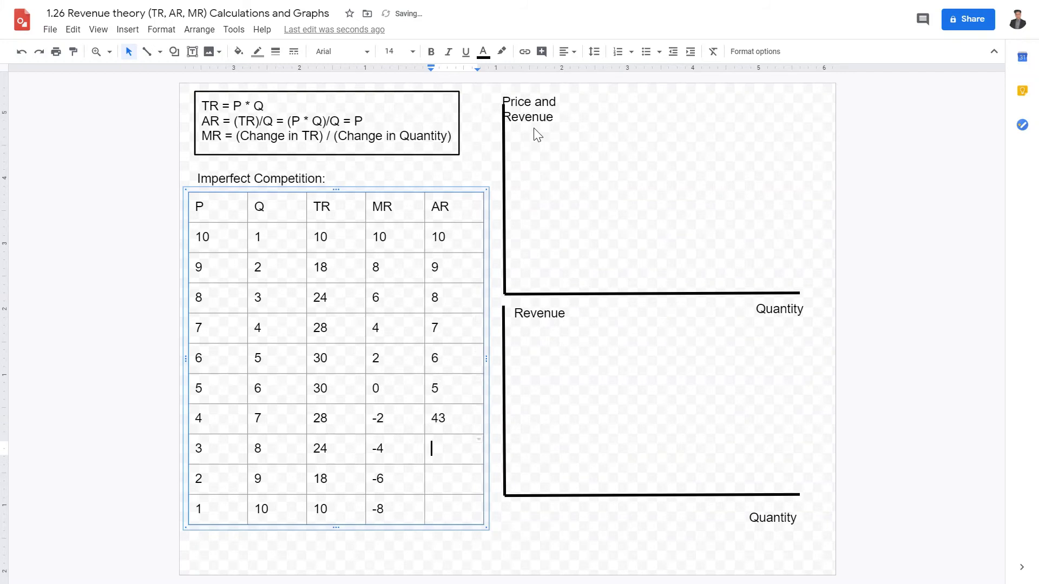
key(Up)
key(Right)
key(Right)
key(Right)
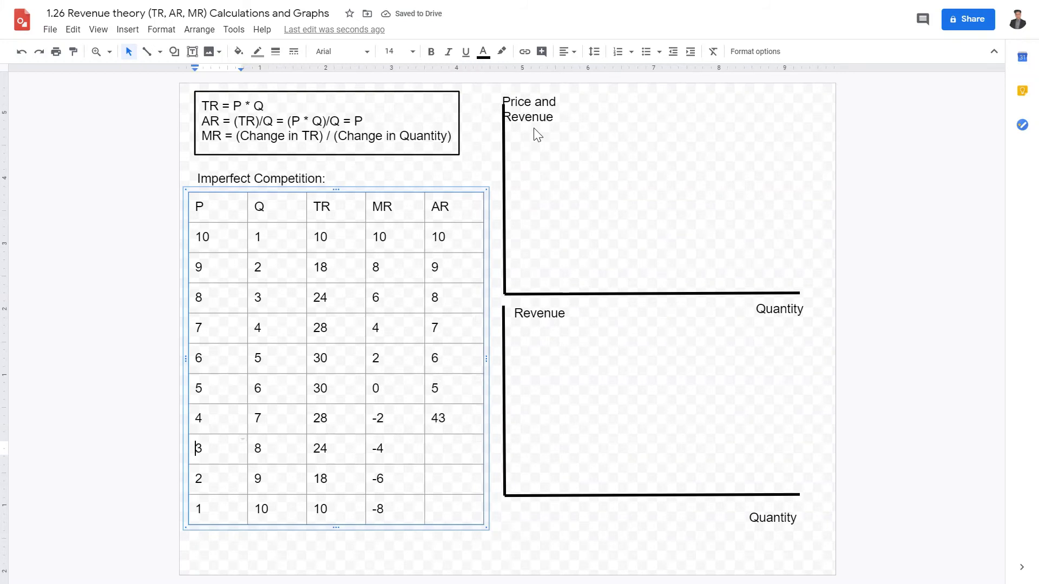
key(Left)
key(BackSpace)
key(Down)
text(3)
key(Down)
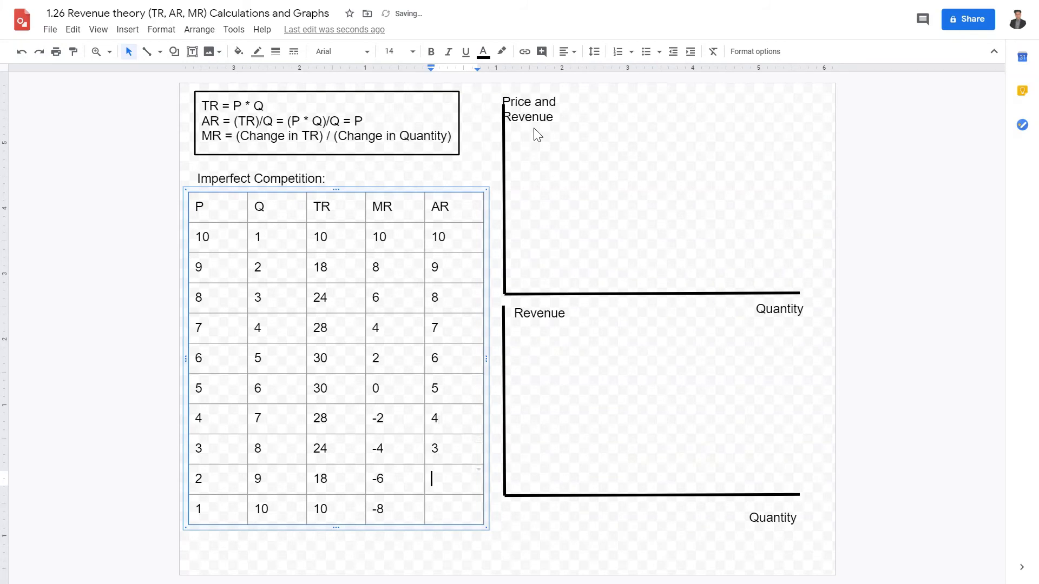
text(2)
key(Down)
text(1)
click(899, 375)
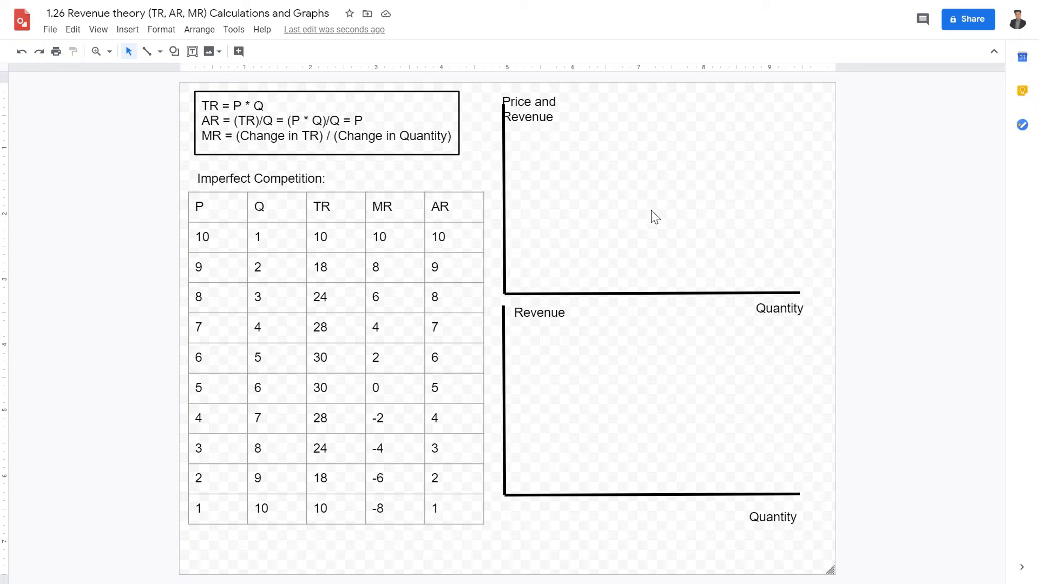
- Draw a downward-sloping line about 4.1 inches wide and 2.1 inches tall from the upper graph's vertical axis and thicken it
click(146, 51)
drag(519, 147, 788, 282)
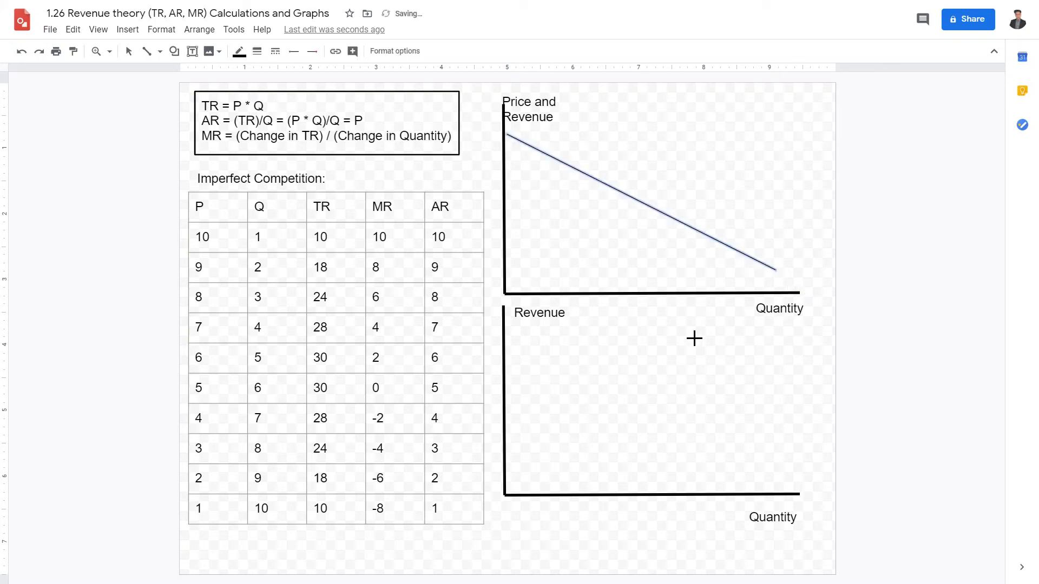
click(257, 51)
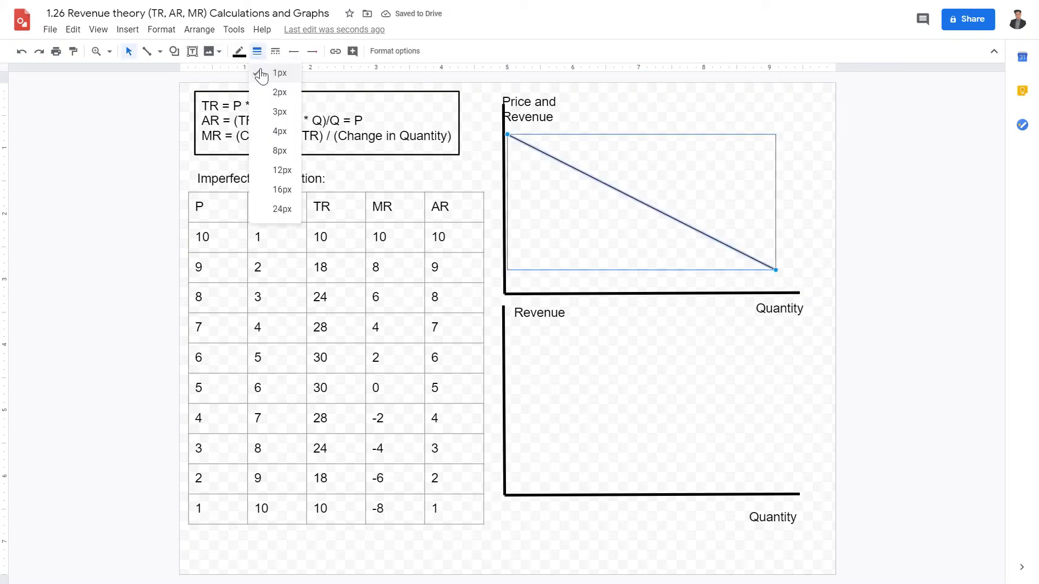
click(273, 122)
- Add a text label reading AR=D beside the lower end of the sloping line in the upper graph
click(192, 50)
drag(727, 205, 837, 270)
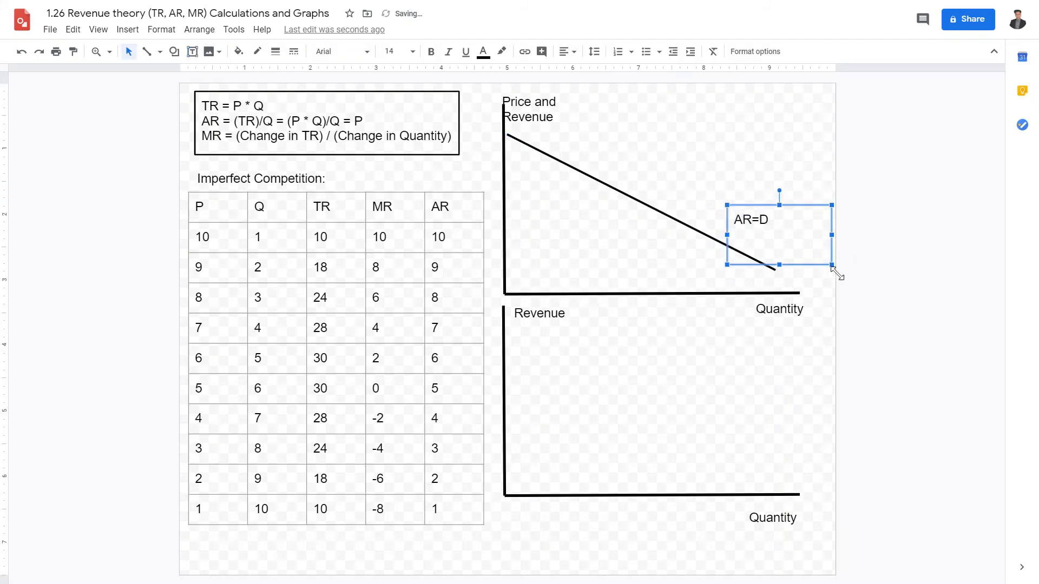
drag(793, 238, 828, 259)
click(324, 241)
click(363, 245)
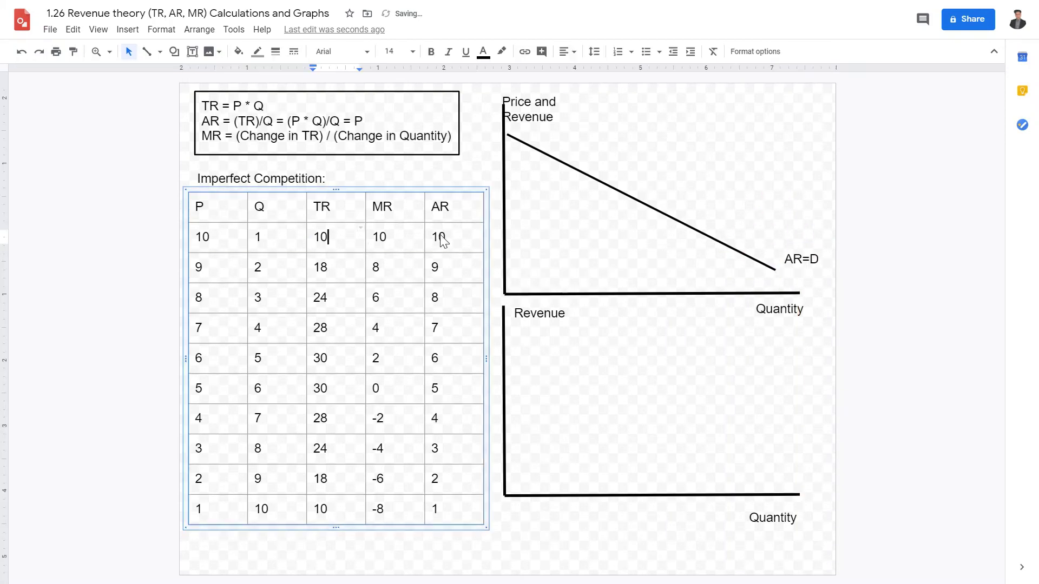
click(436, 241)
drag(434, 239, 454, 502)
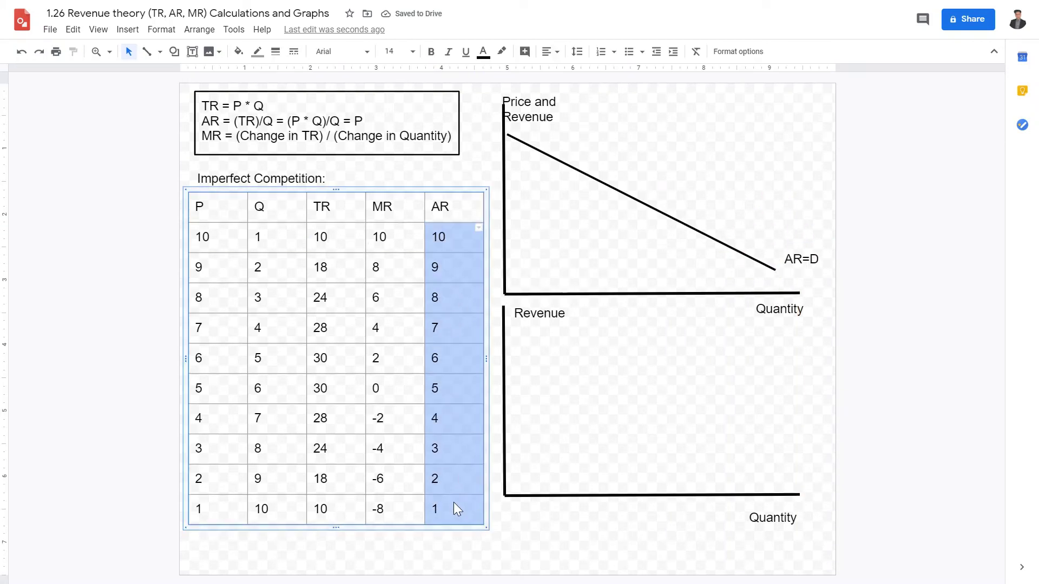
click(856, 360)
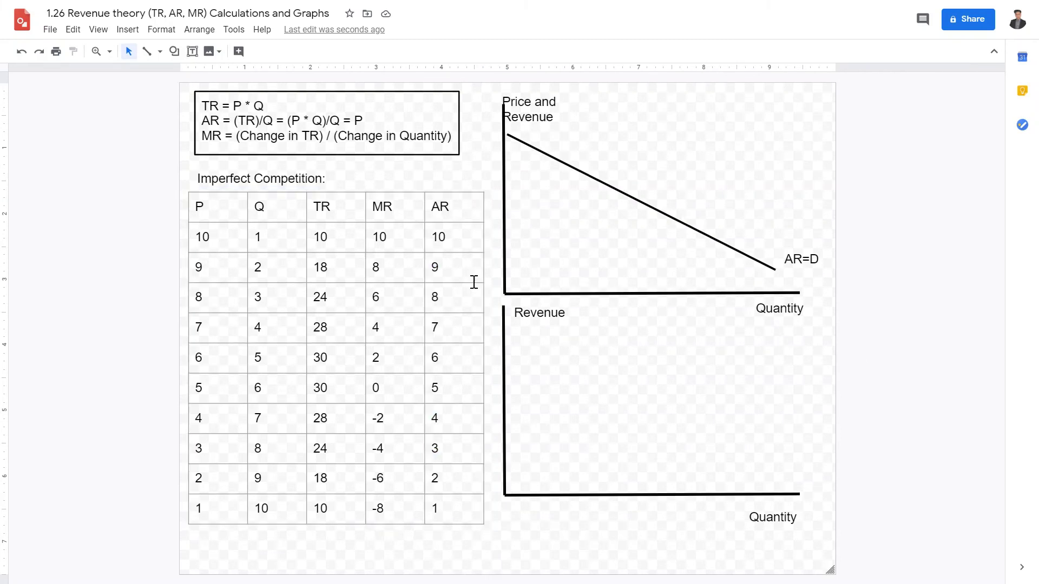